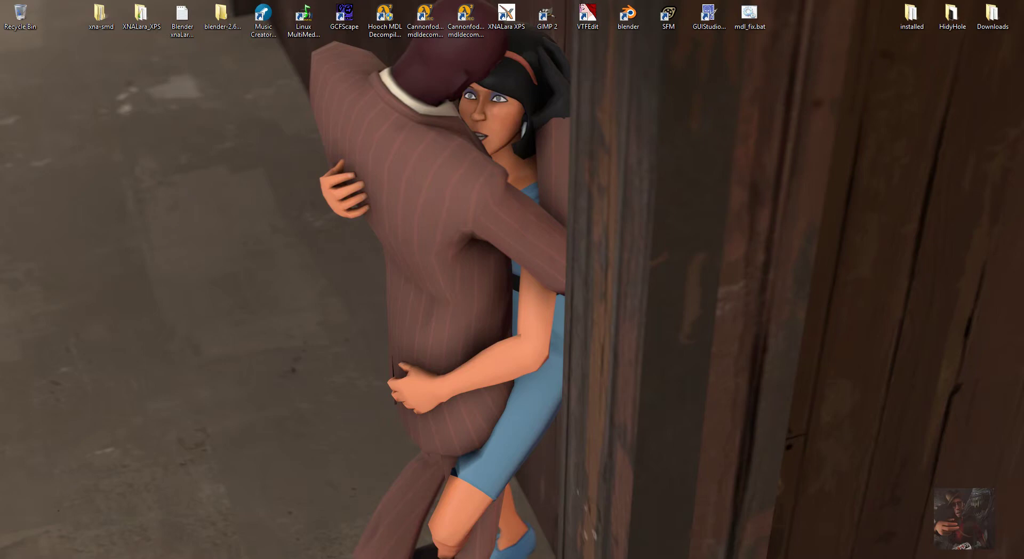
Bring back the Explorer window listing the 56 .gcf search results found in steamapps
key("alt+Tab")
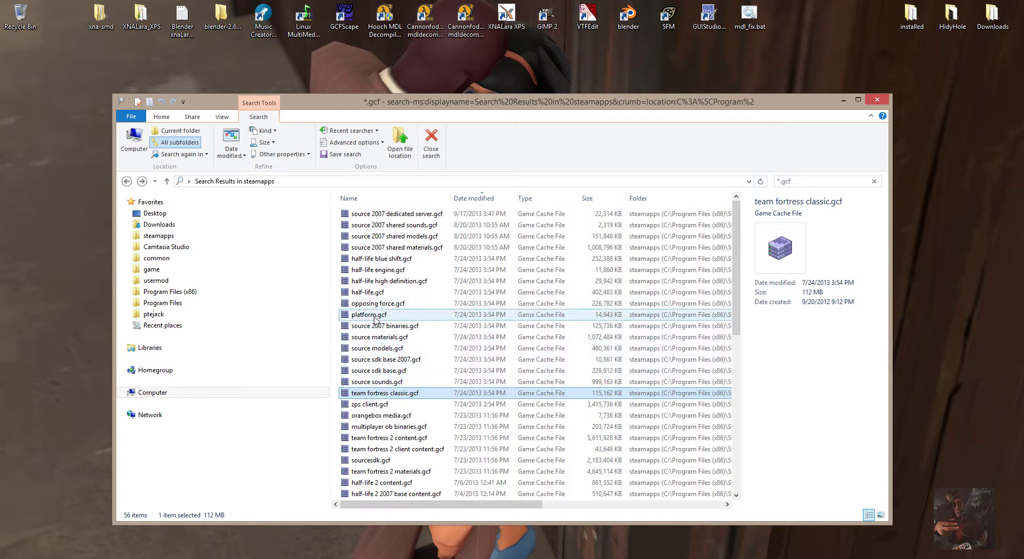
scroll(410, 352, "down", 3)
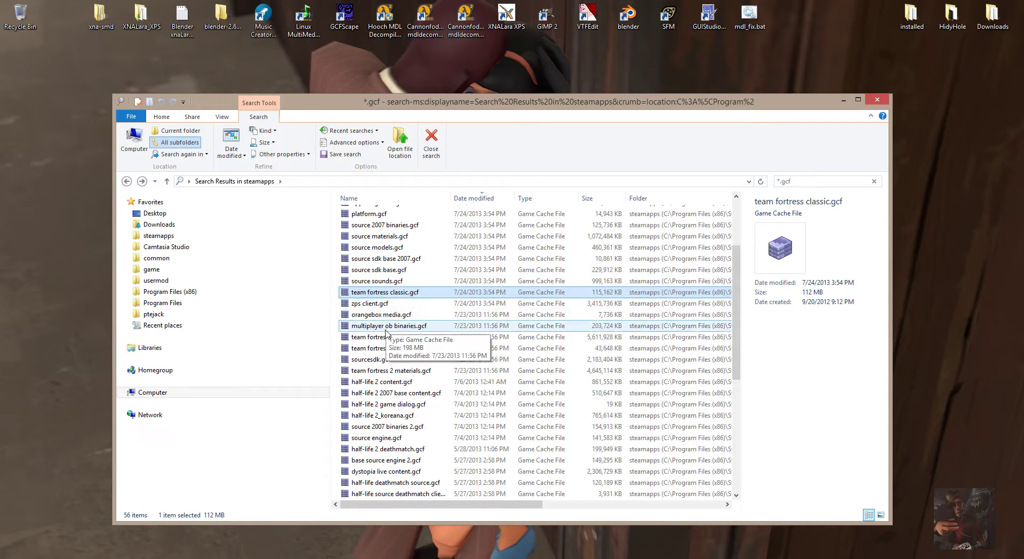
scroll(389, 421, "down", 7)
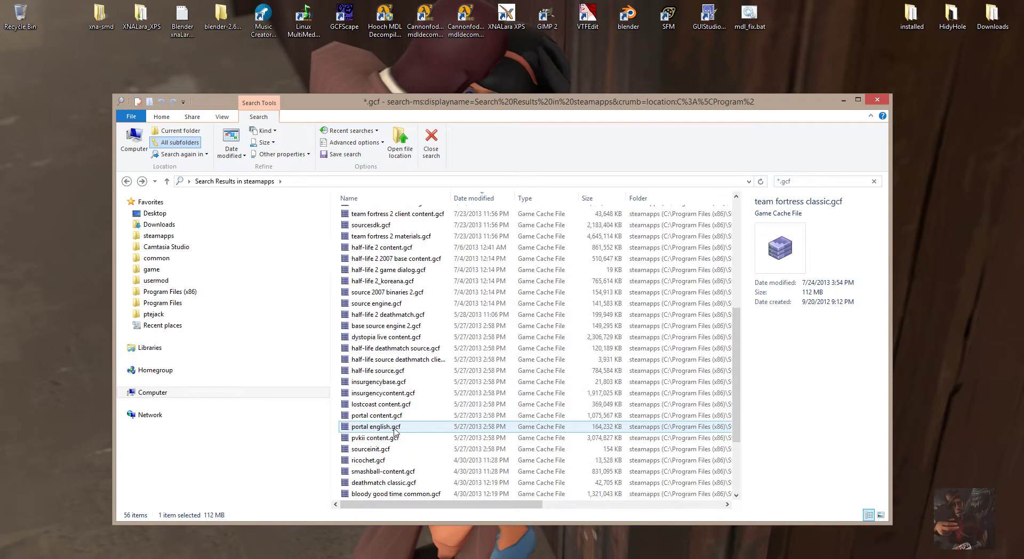
scroll(396, 424, "up", 10)
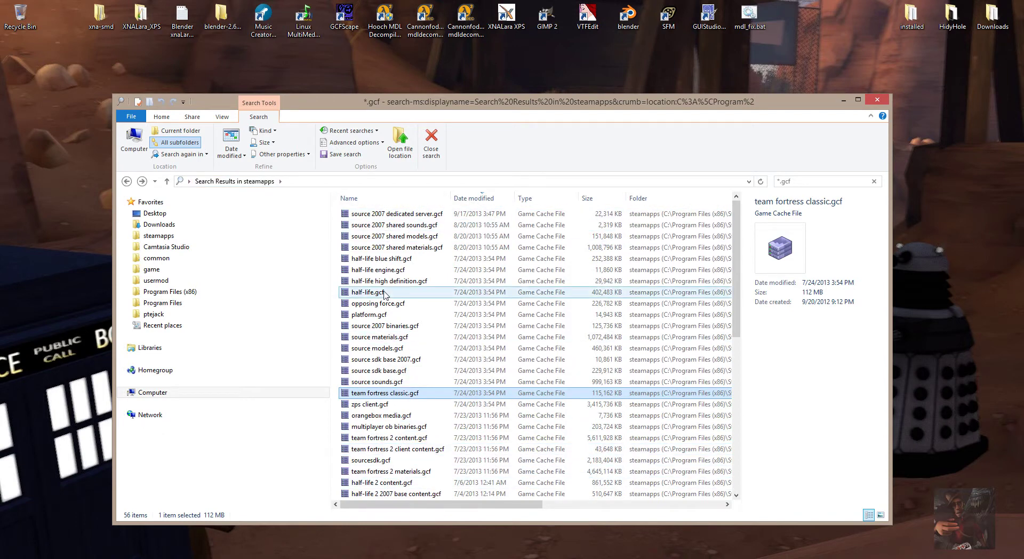
Go into steamapps\common and open the Half-Life 2 game folder
left_click(164, 260)
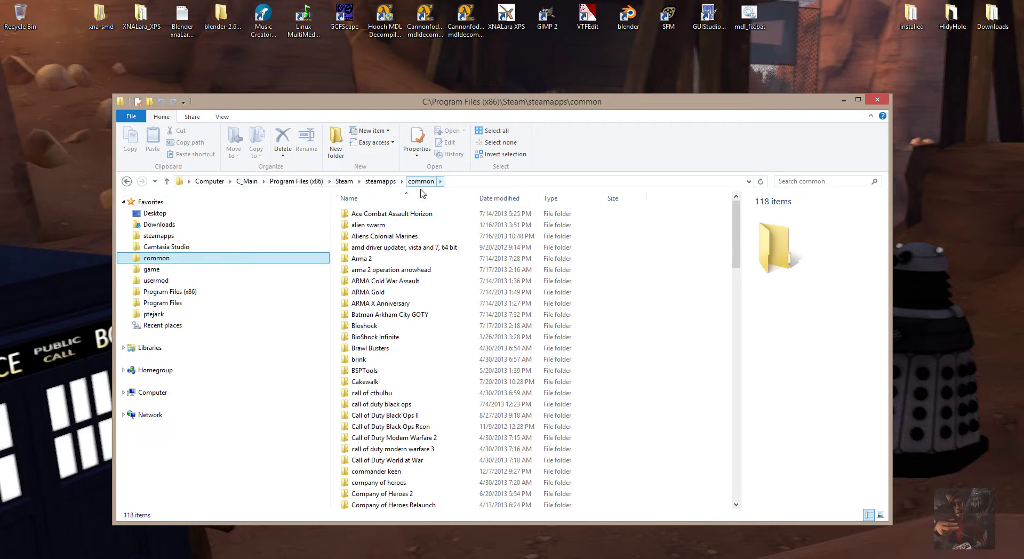
left_click(403, 270)
scroll(403, 276, "down", 9)
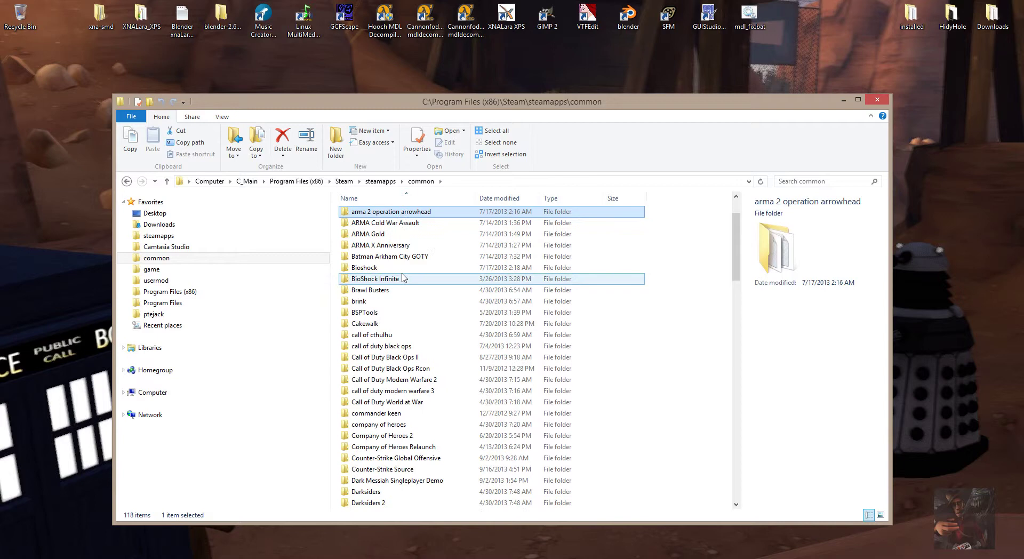
scroll(402, 278, "down", 4)
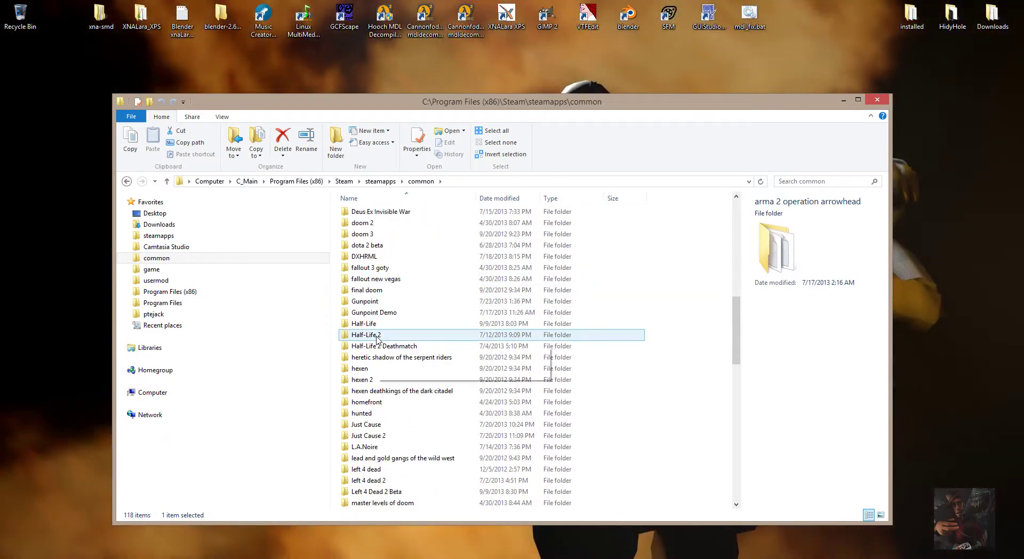
double_click(376, 335)
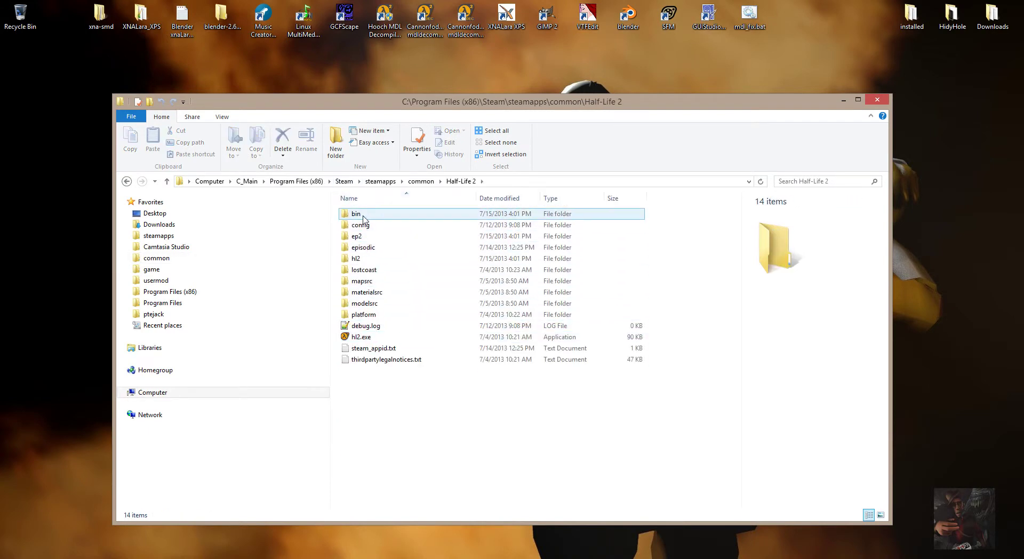
Open the hl2 folder and point out its maps folder among the .vpk pack files
left_click(359, 258)
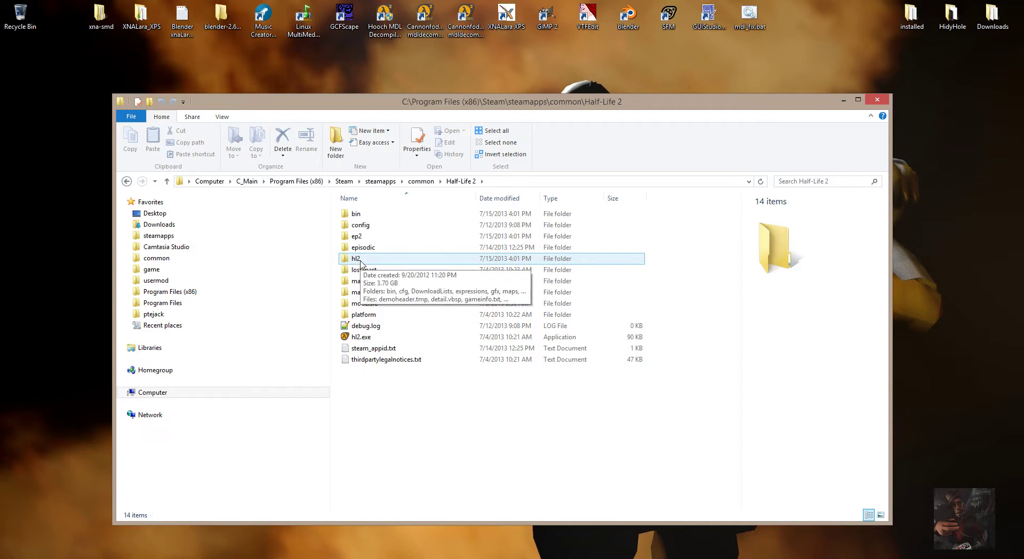
double_click(360, 260)
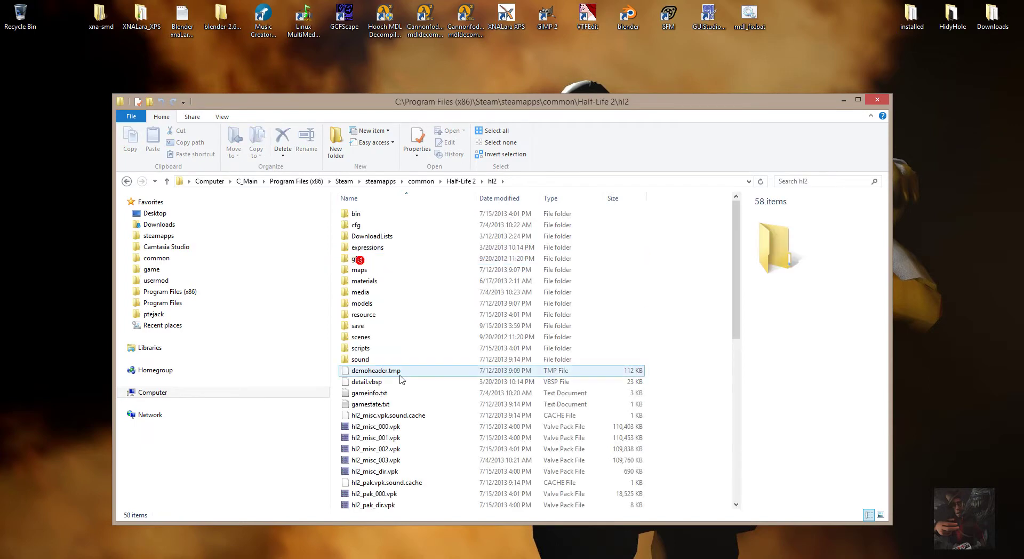
scroll(401, 379, "down", 2)
scroll(401, 379, "down", 2)
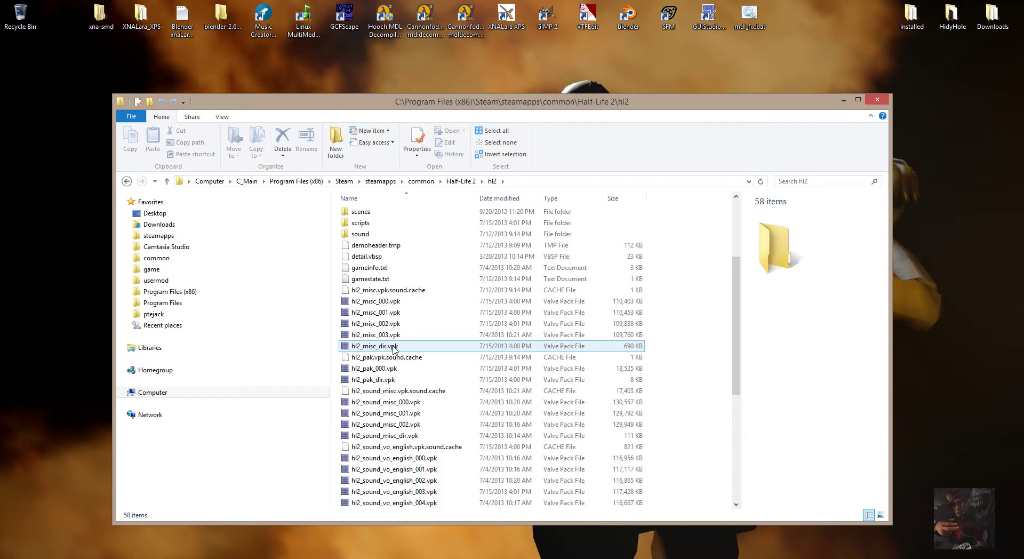
scroll(396, 427, "down", 4)
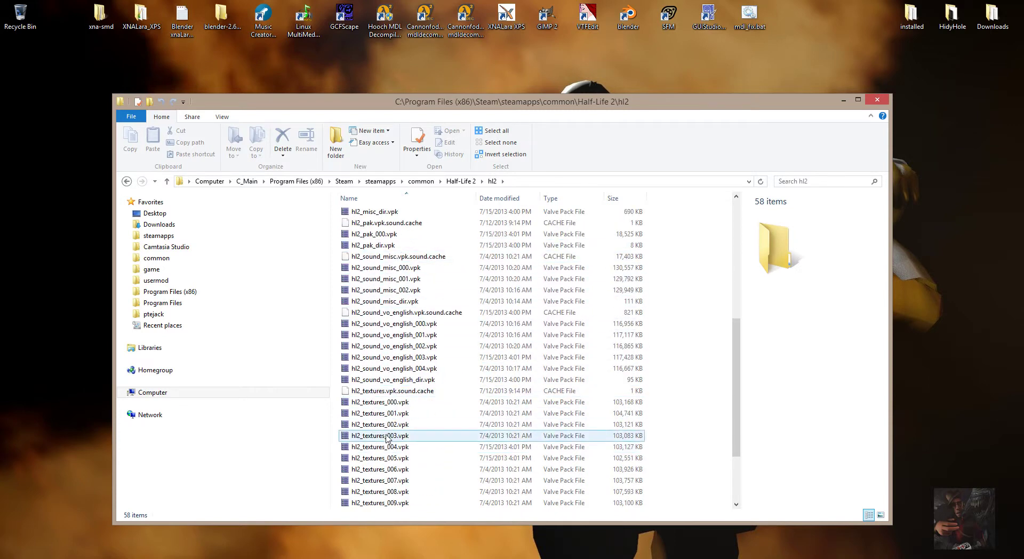
scroll(387, 437, "up", 8)
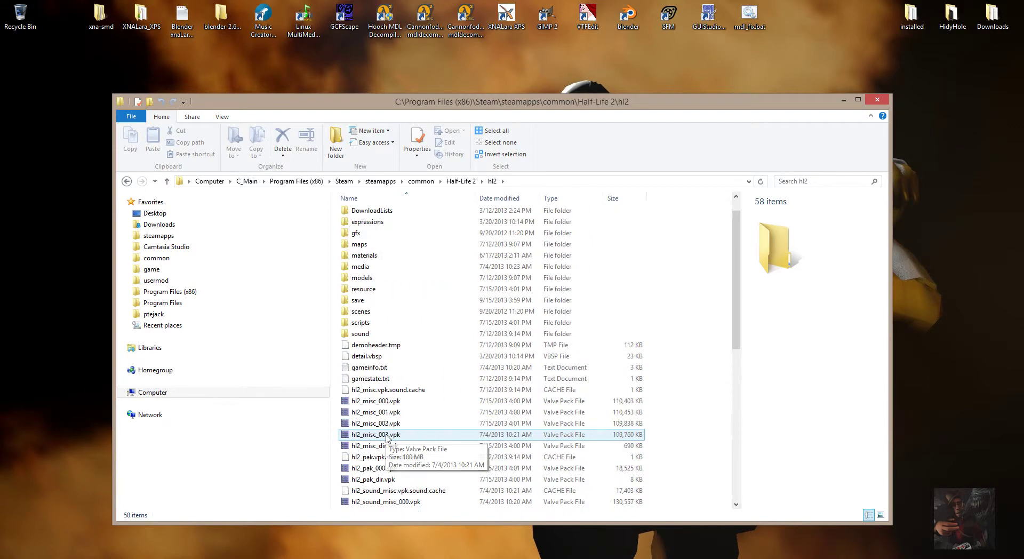
left_click(375, 271)
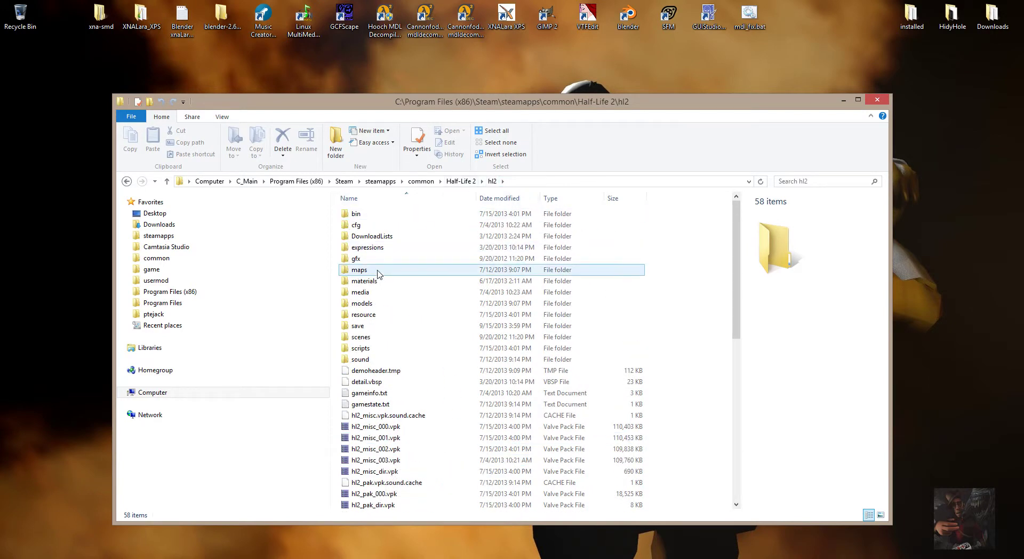
Go up to Half-Life 2, enter ep2, and open ep2_pak_dir.vpk in GCFScape
left_click(461, 182)
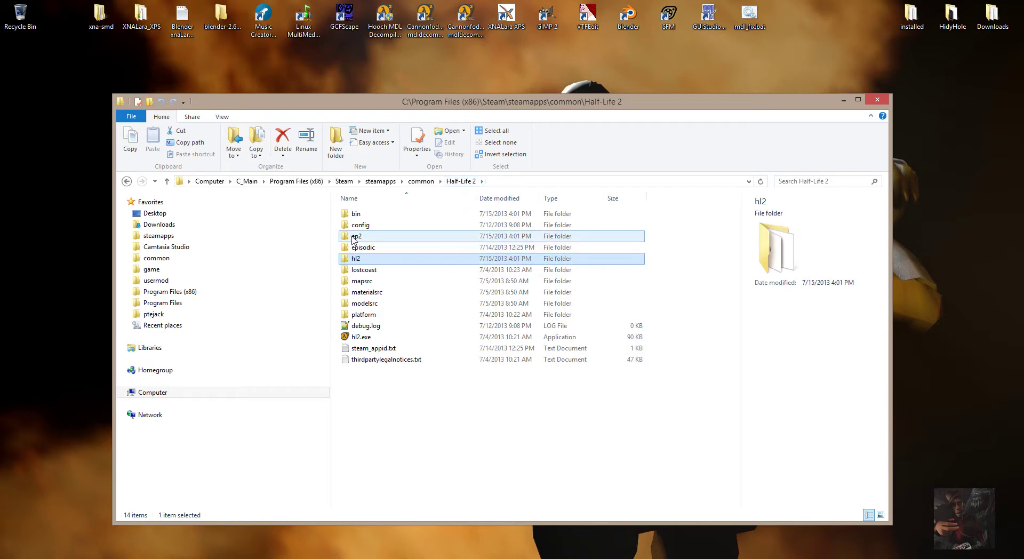
double_click(356, 238)
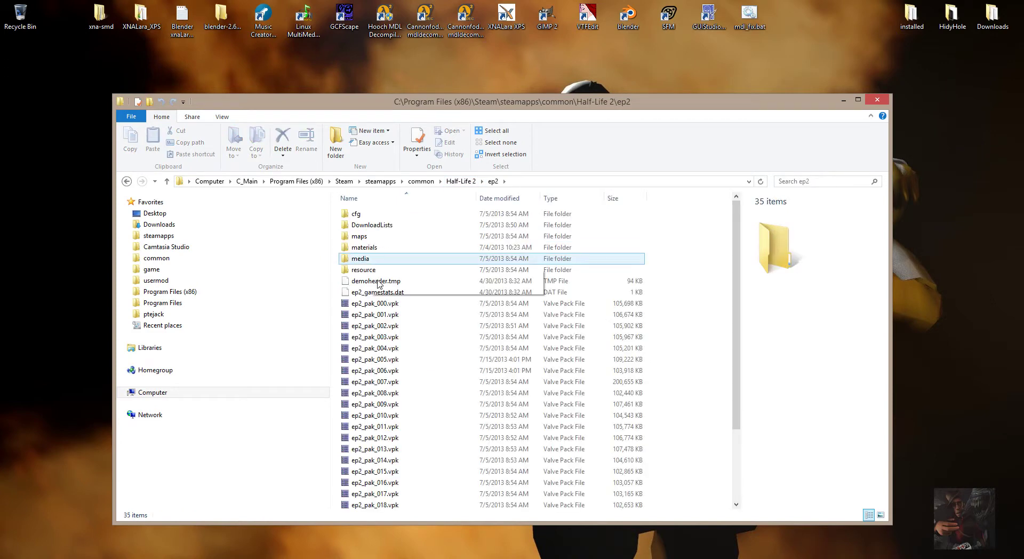
scroll(385, 305, "down", 3)
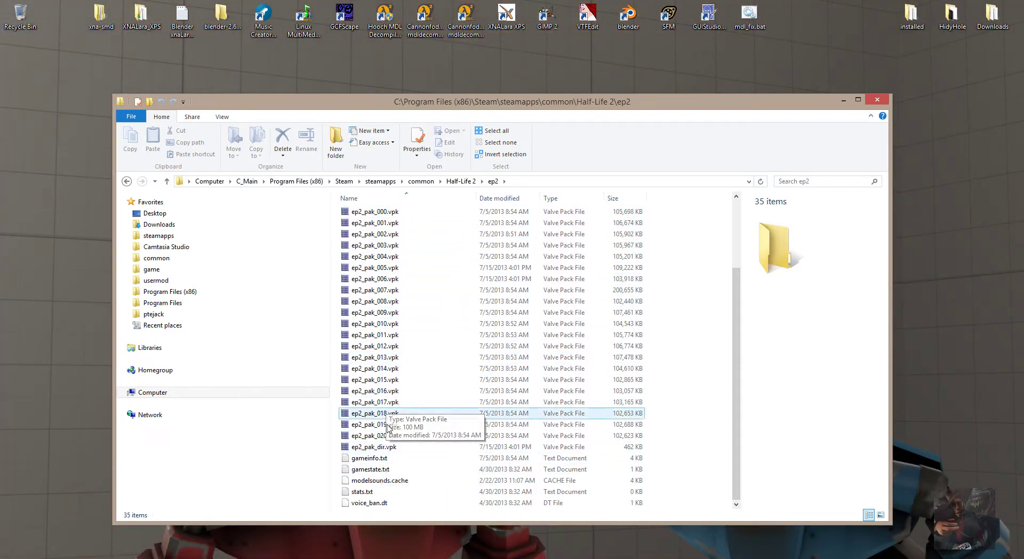
left_click(388, 448)
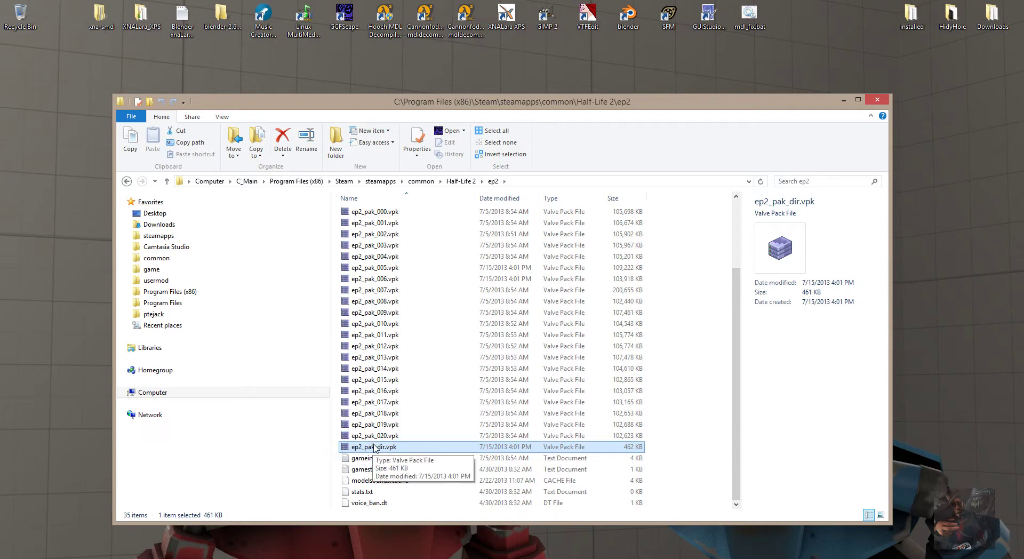
double_click(374, 448)
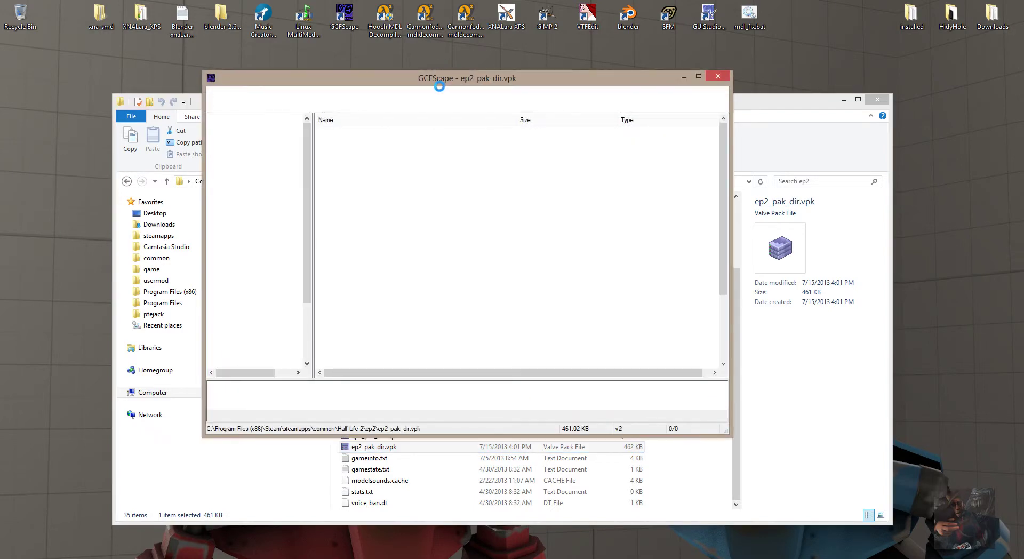
Check GCFScape's version in Help > About, then find the Nem's Tools GCFScape v1.8.4 page via Google
left_click(343, 92)
left_click(349, 102)
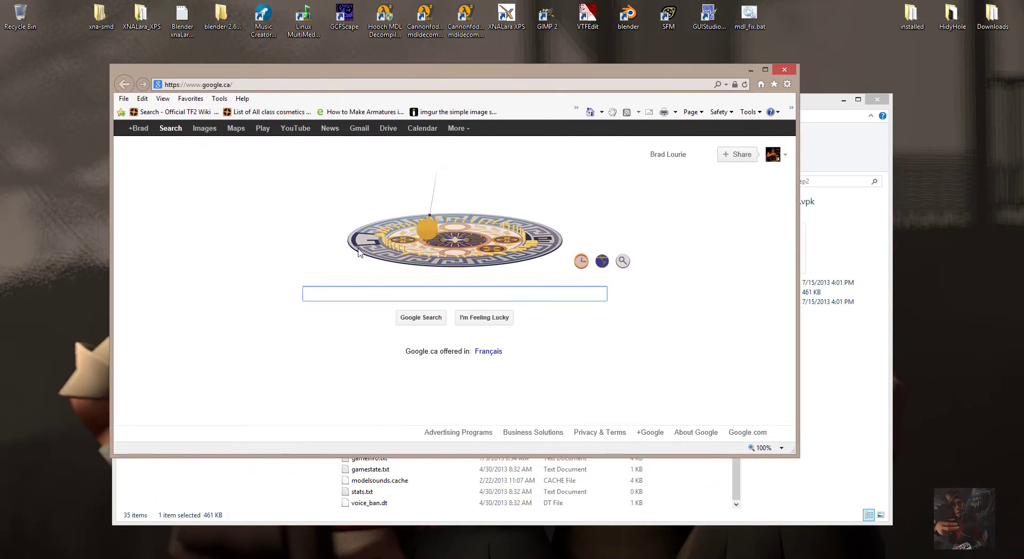
type("GC")
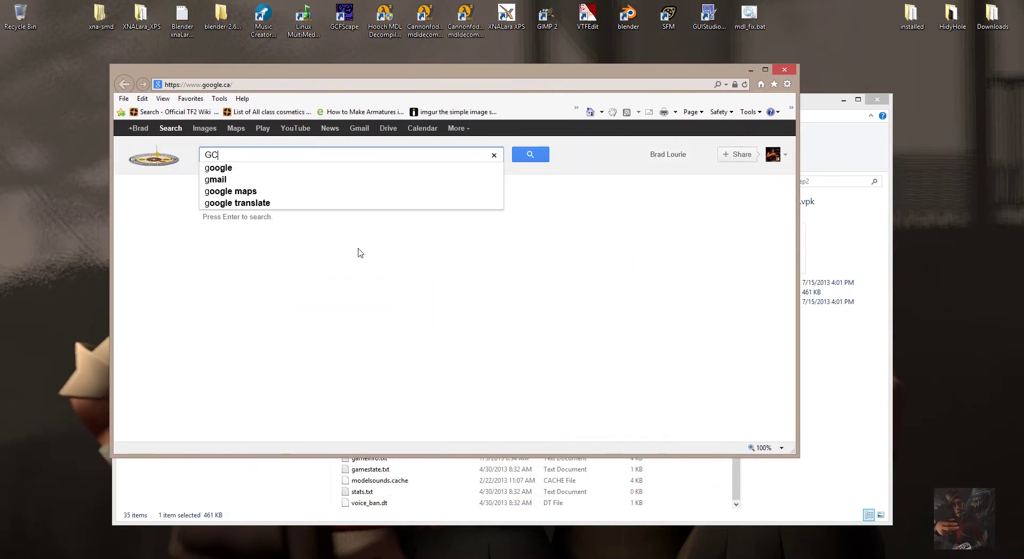
type("FSCAP")
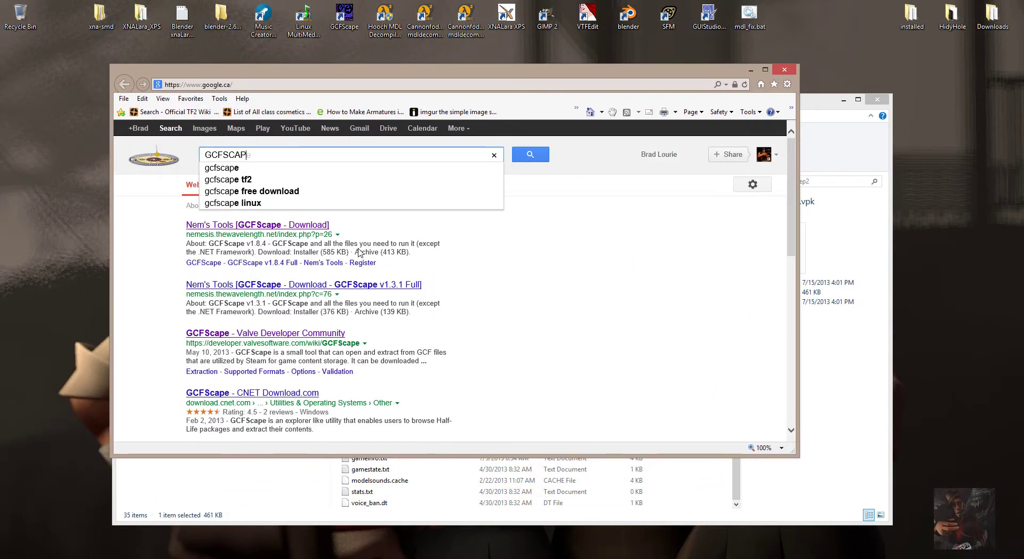
type("E")
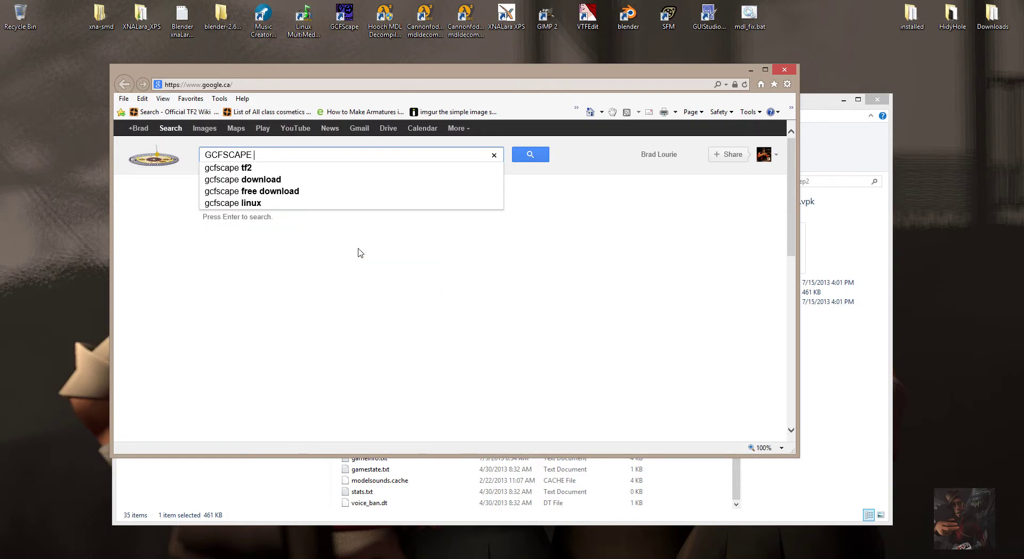
type(" v1.8.")
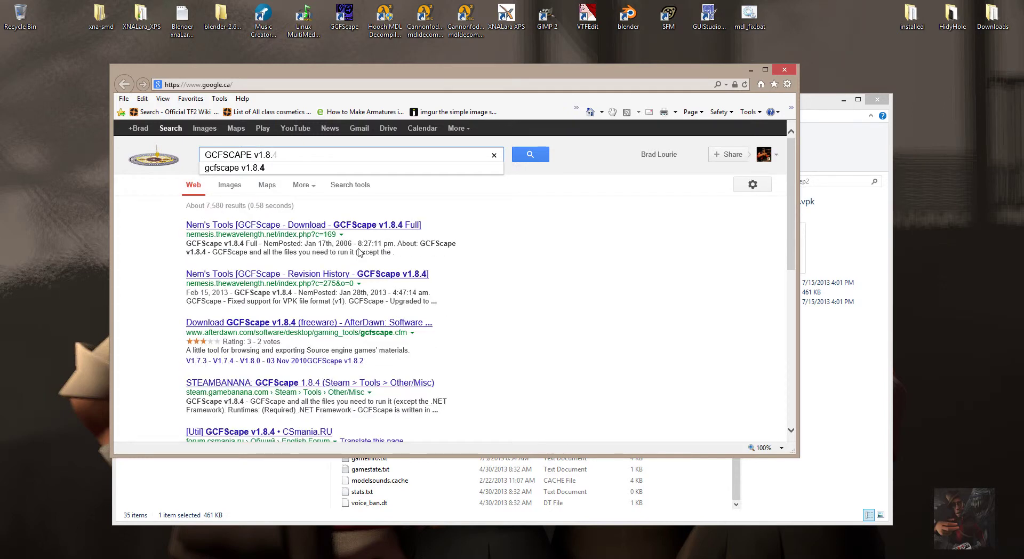
left_click(312, 226)
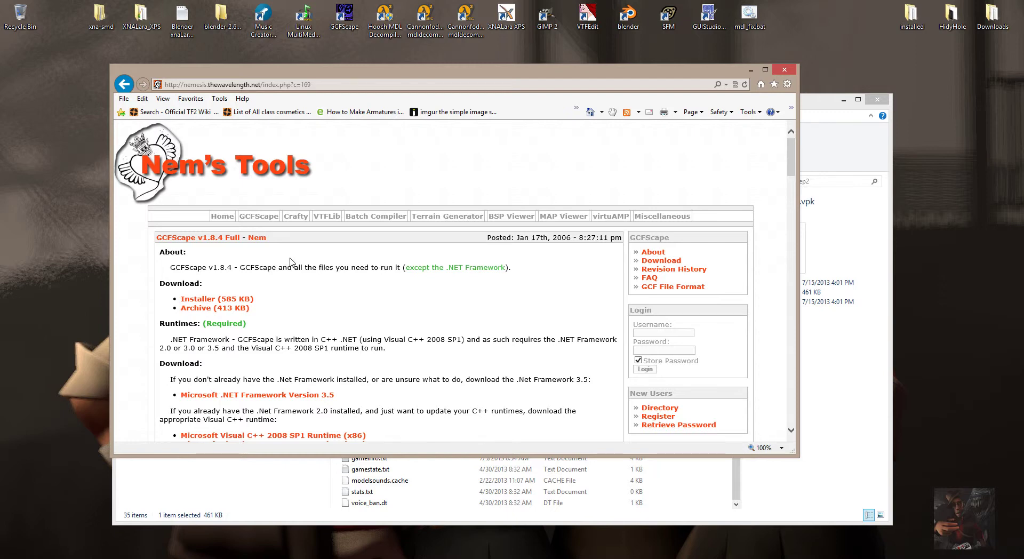
scroll(290, 262, "down", 2)
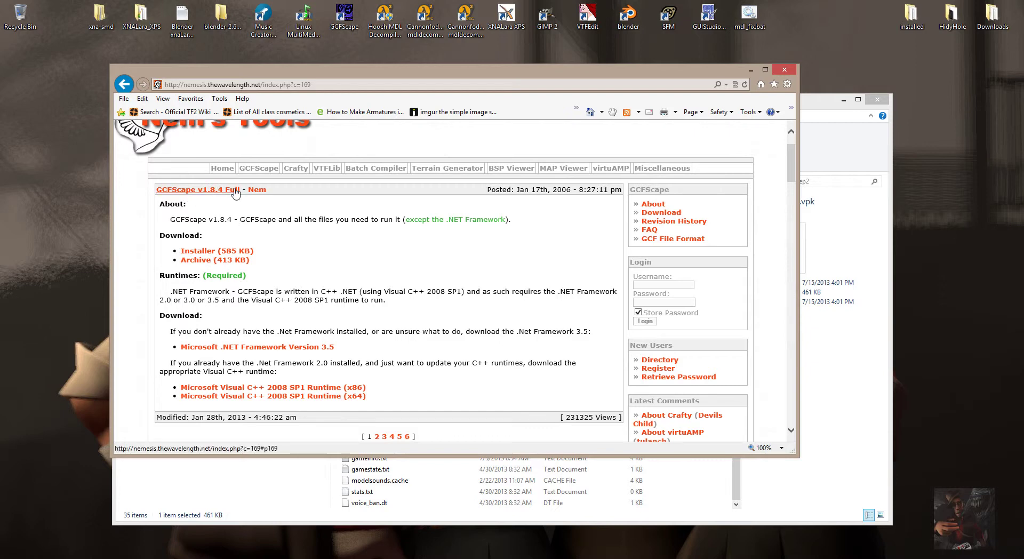
Dismiss the About GCFScape box, reposition the GCFScape window, and close it
left_click(784, 70)
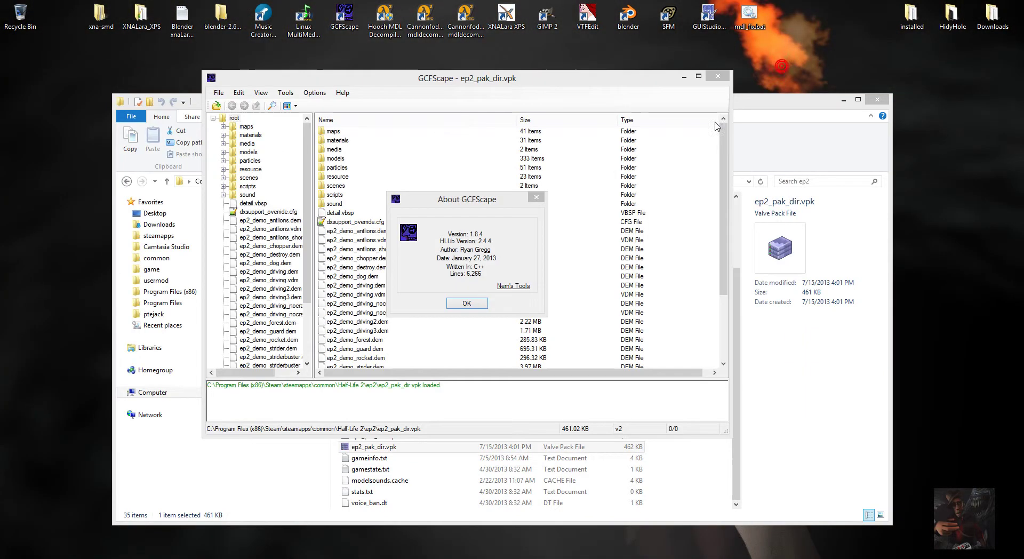
left_click(474, 301)
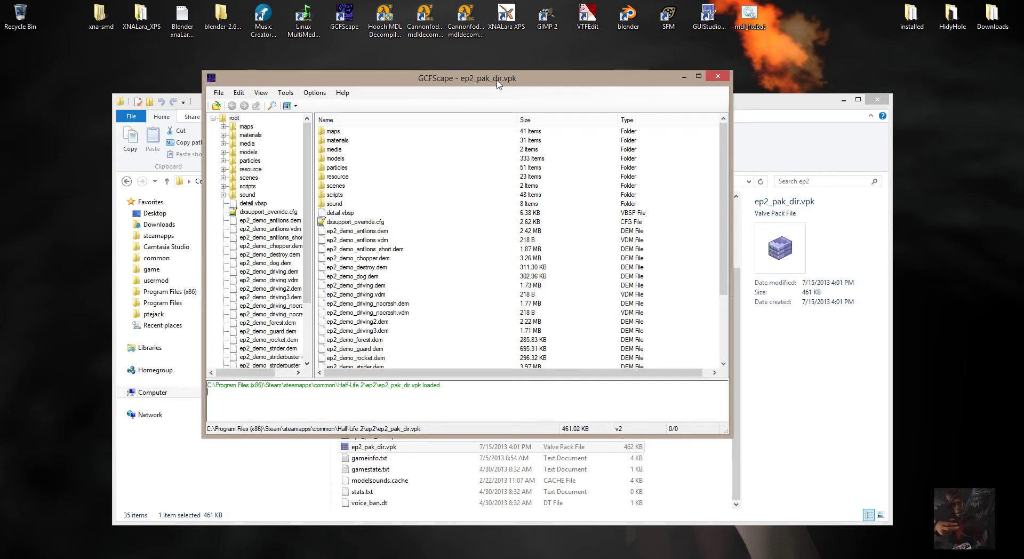
left_click_drag(497, 81, 416, 66)
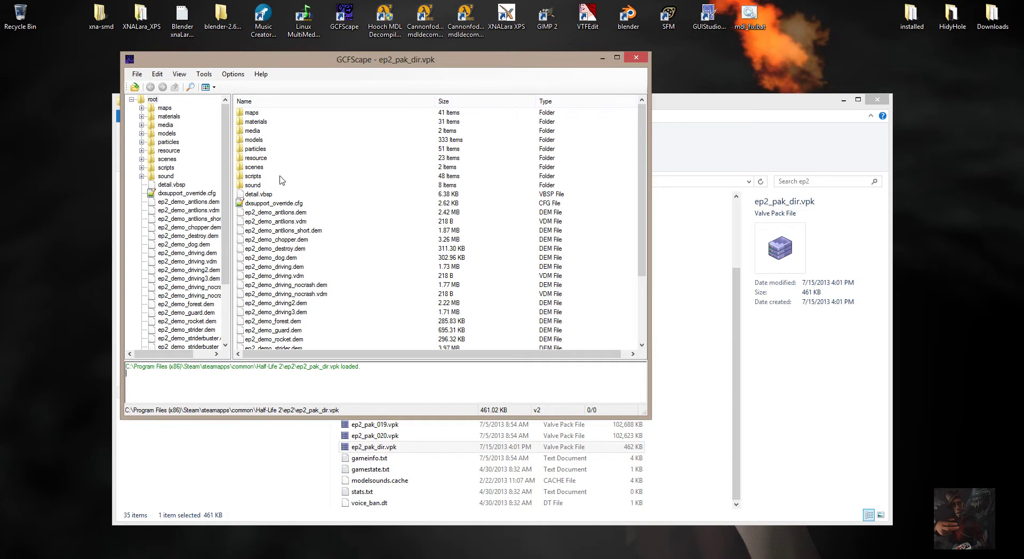
left_click(645, 59)
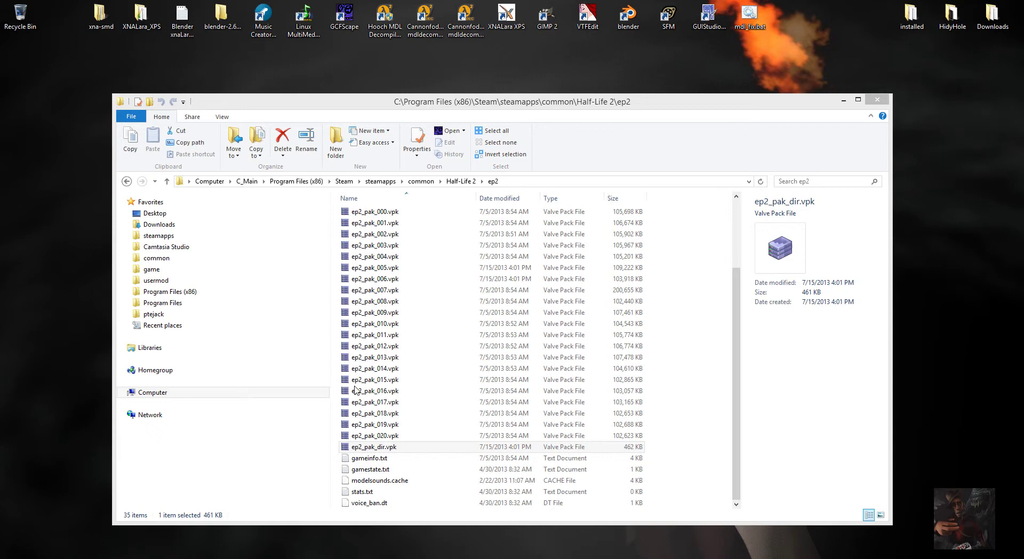
Reopen ep2_pak_dir.vpk, browse its materials\decals textures, then close GCFScape
left_click(391, 450)
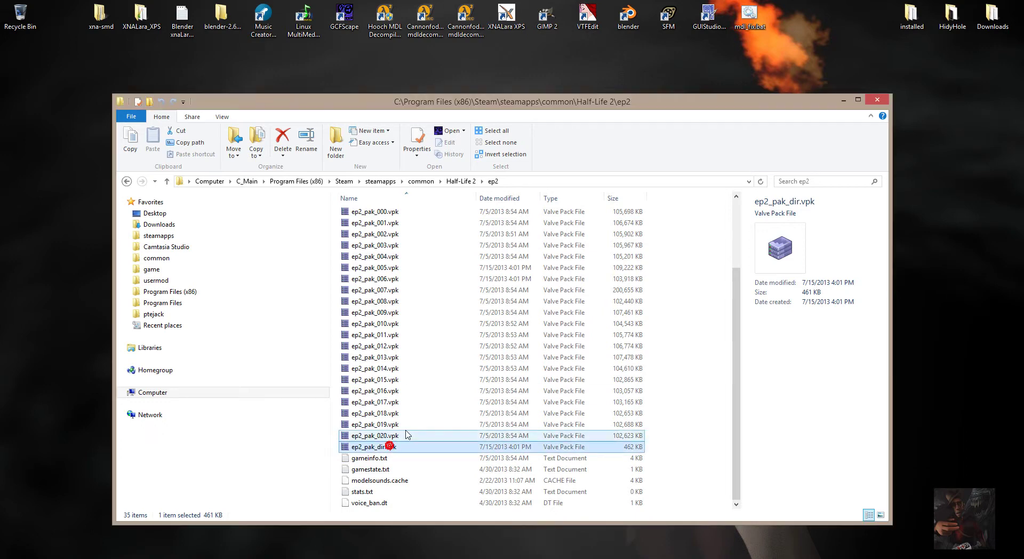
scroll(395, 235, "up", 3)
scroll(395, 247, "down", 3)
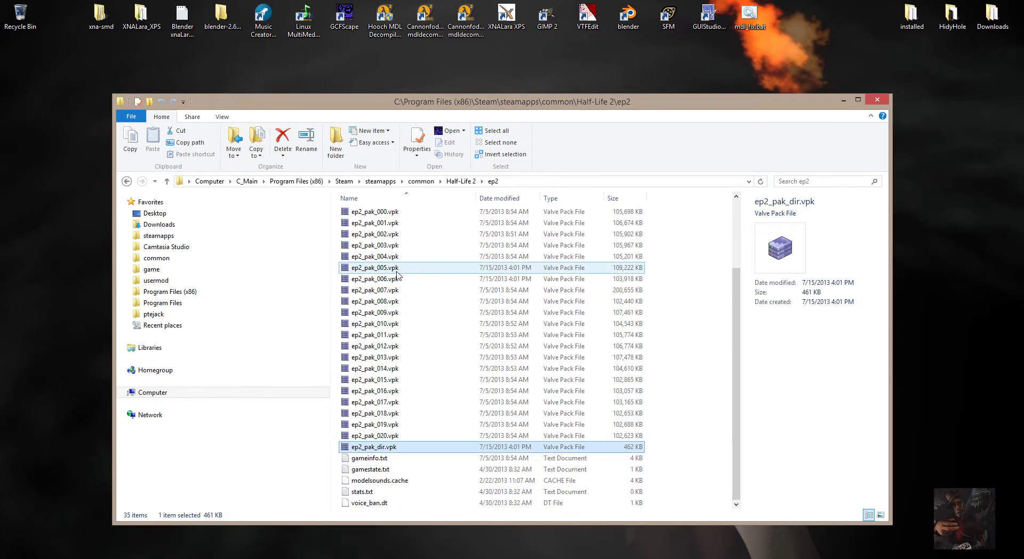
scroll(385, 322, "up", 2)
scroll(385, 322, "down", 2)
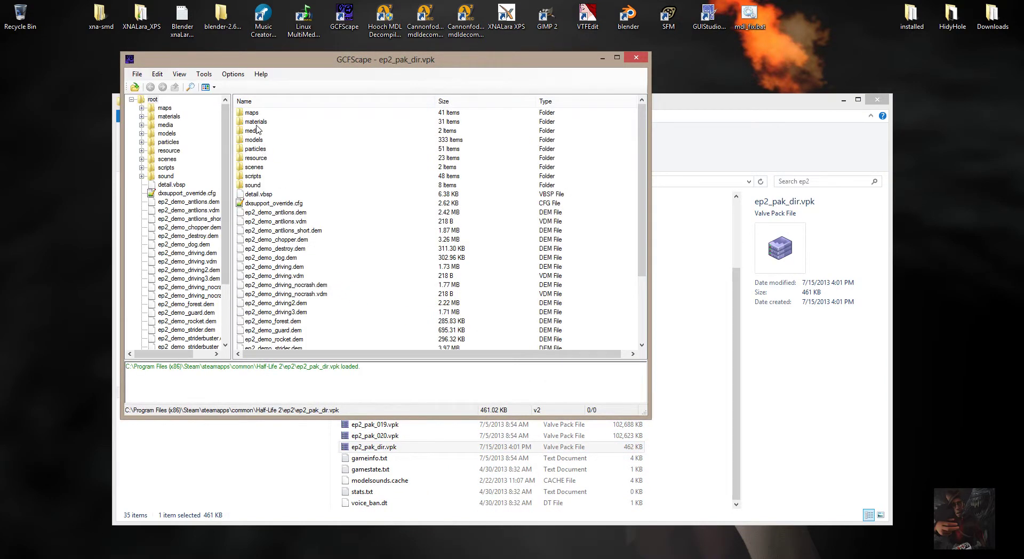
double_click(256, 123)
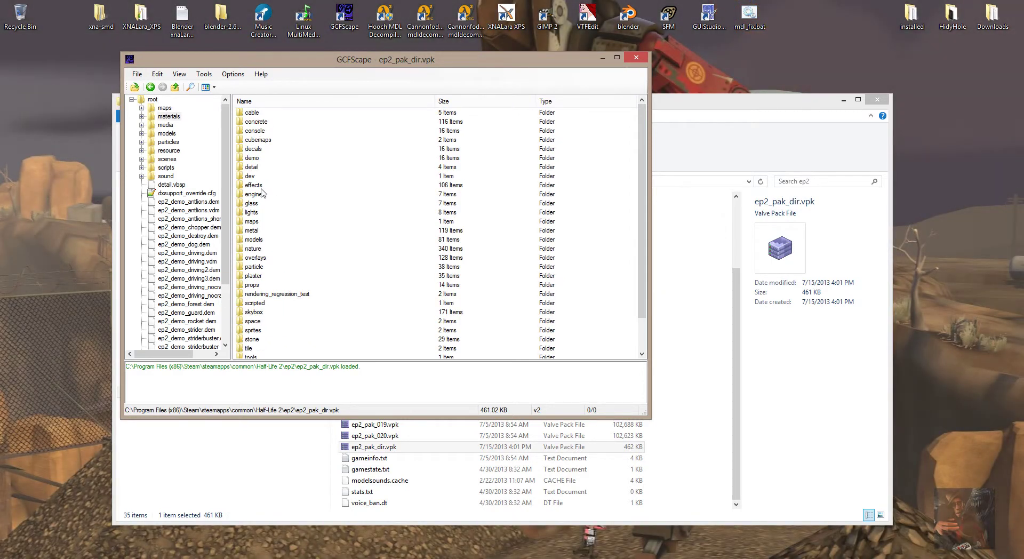
double_click(254, 150)
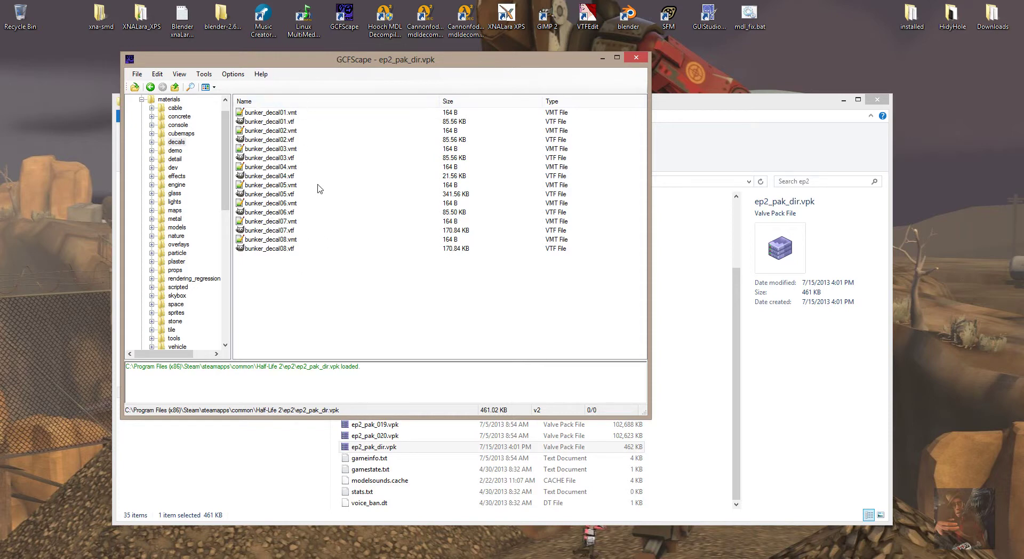
left_click(644, 61)
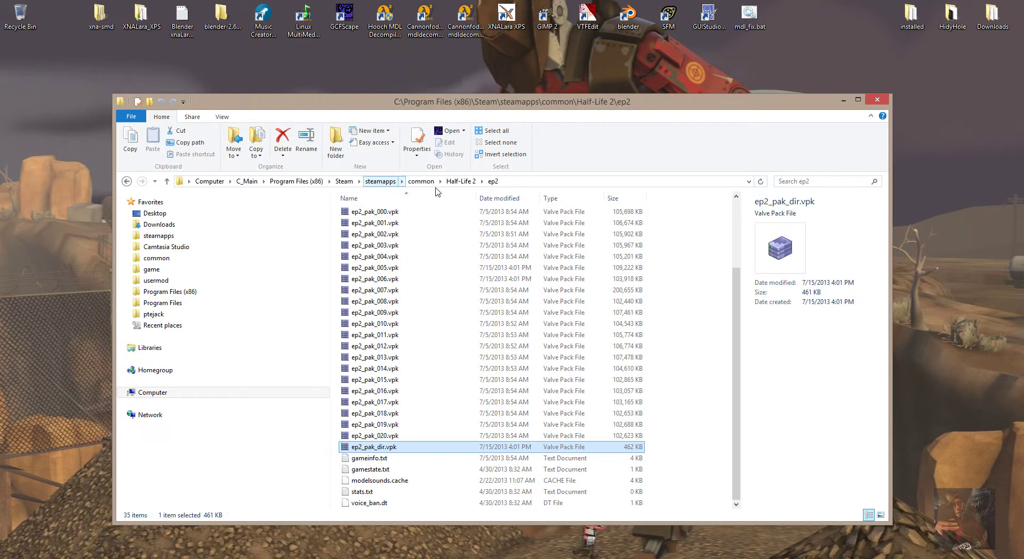
Go from Half-Life 2 into hl2 and open hl2_misc_dir.vpk in GCFScape
left_click(461, 181)
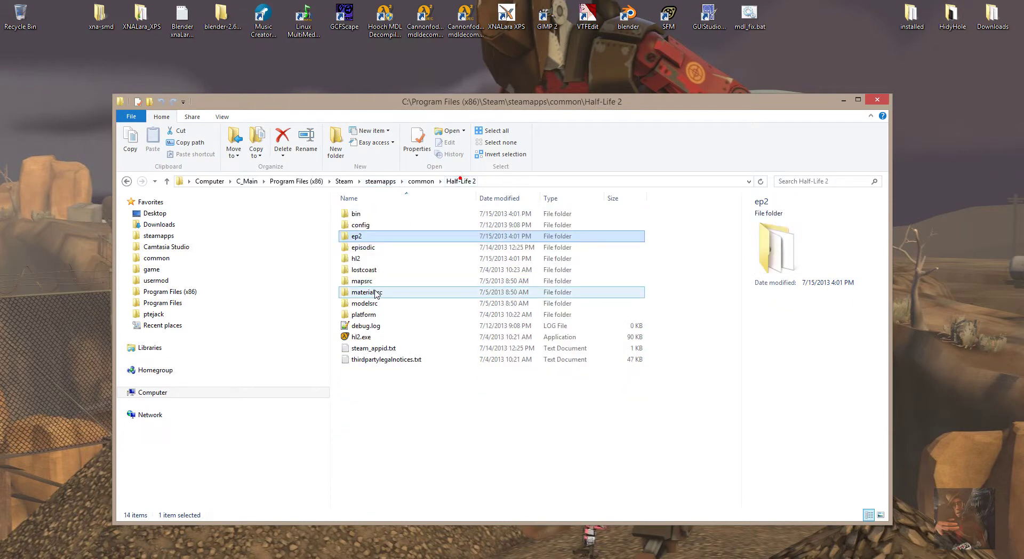
double_click(355, 258)
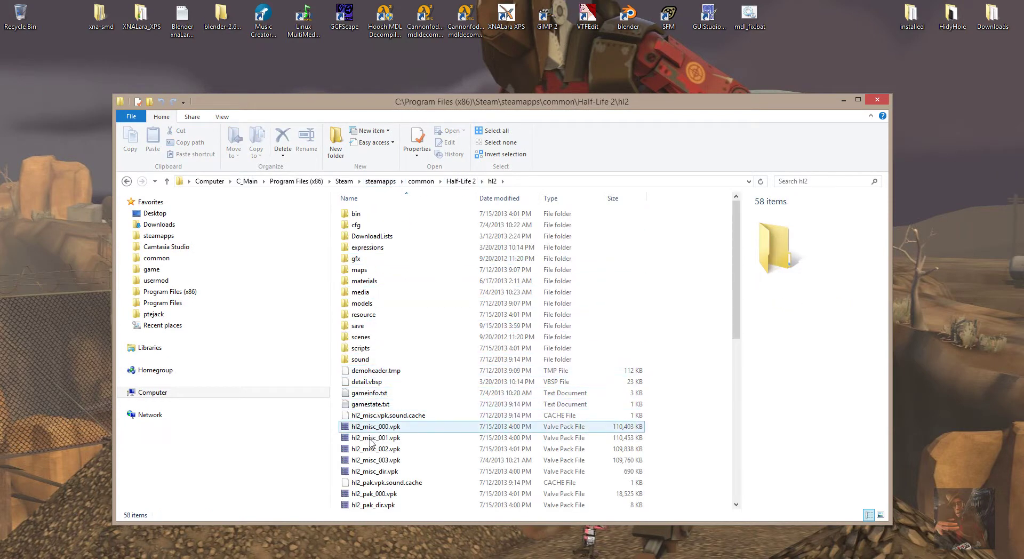
scroll(374, 445, "down", 1)
double_click(376, 447)
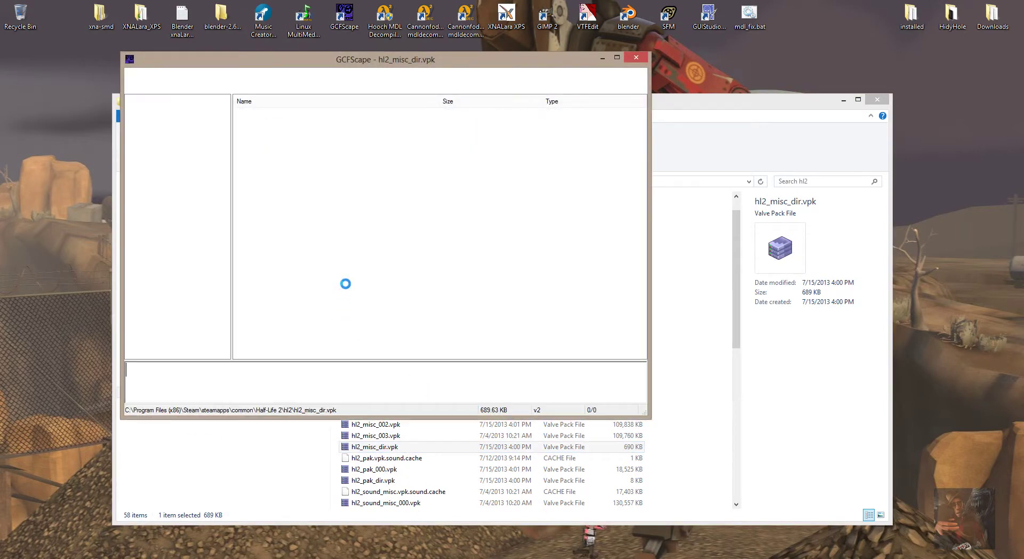
View the VMT files in materials\console, then close the pack
double_click(256, 130)
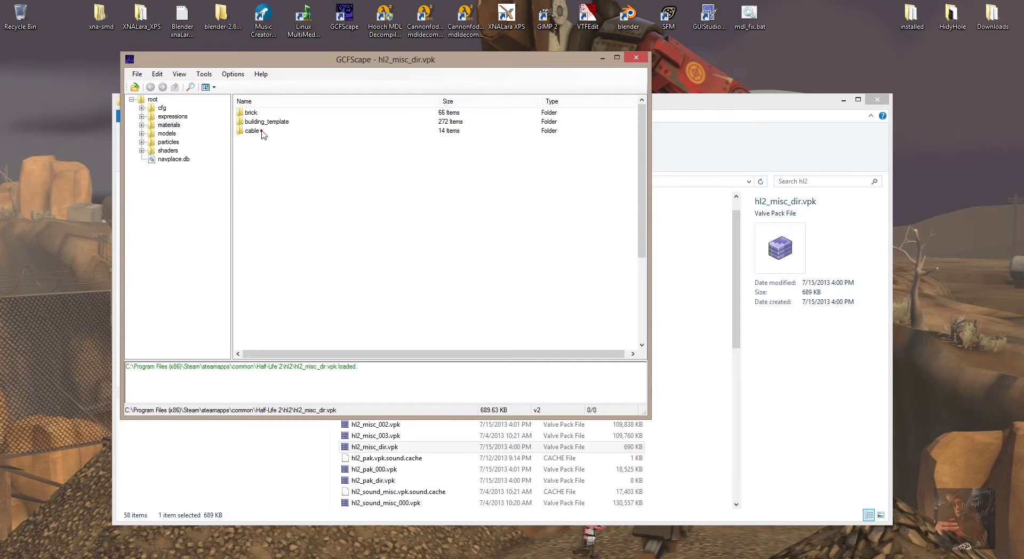
double_click(258, 160)
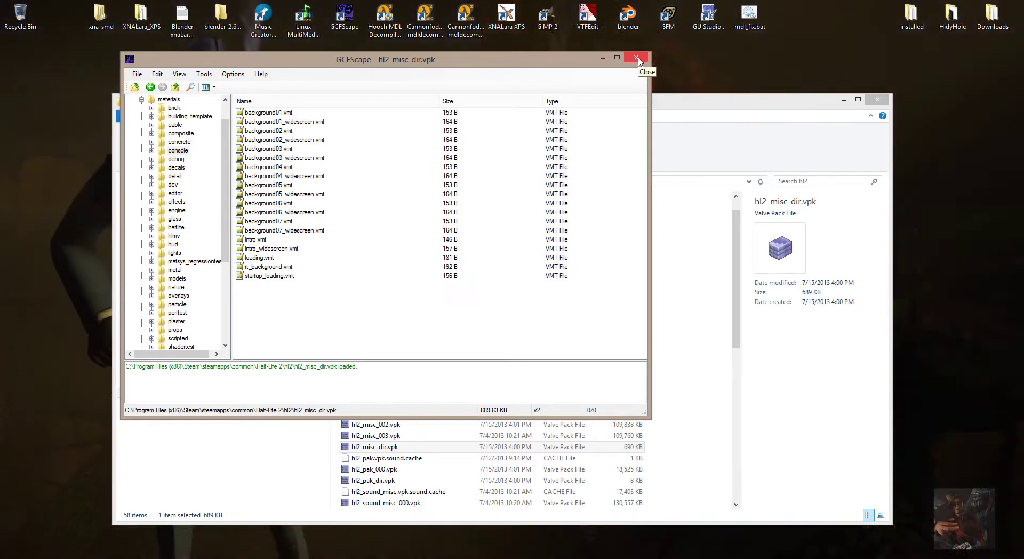
left_click(636, 57)
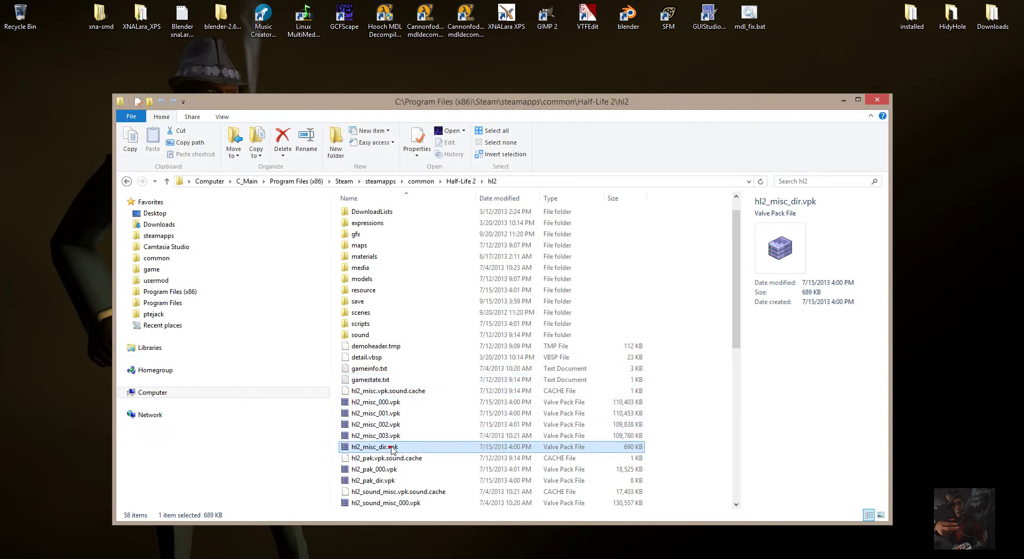
scroll(408, 439, "down", 1)
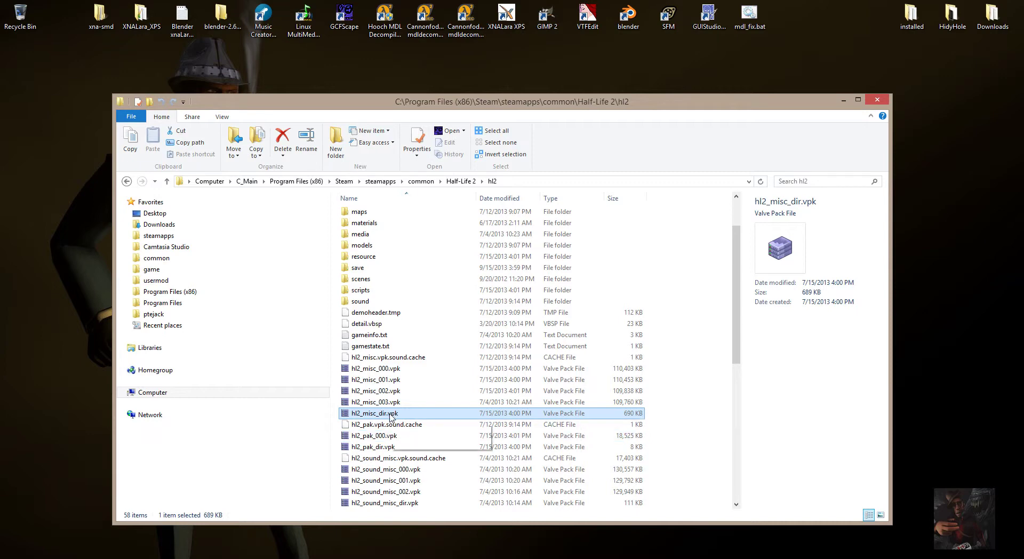
scroll(392, 416, "down", 8)
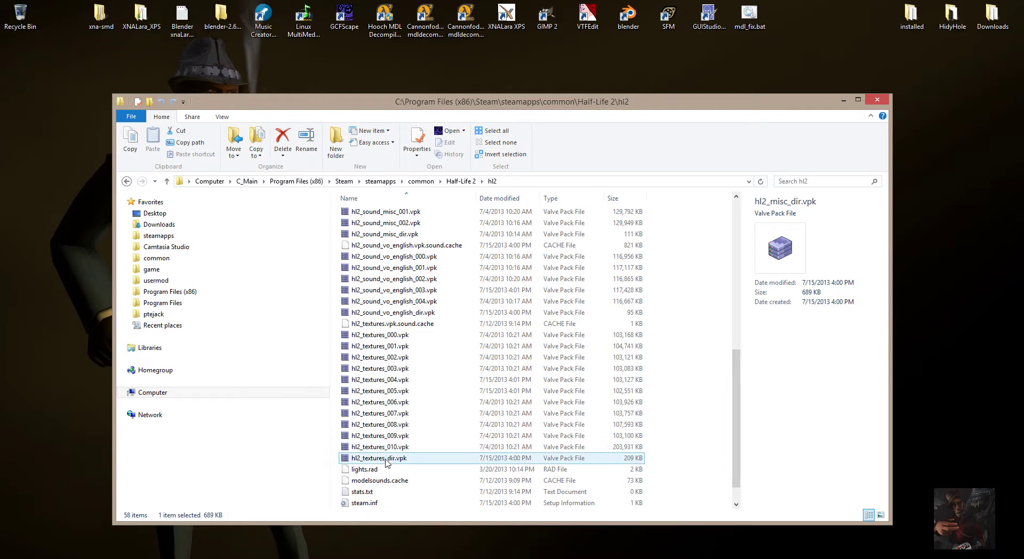
Open hl2_textures_dir.vpk, view its materials\console VTF textures, and close GCFScape
left_click(387, 460)
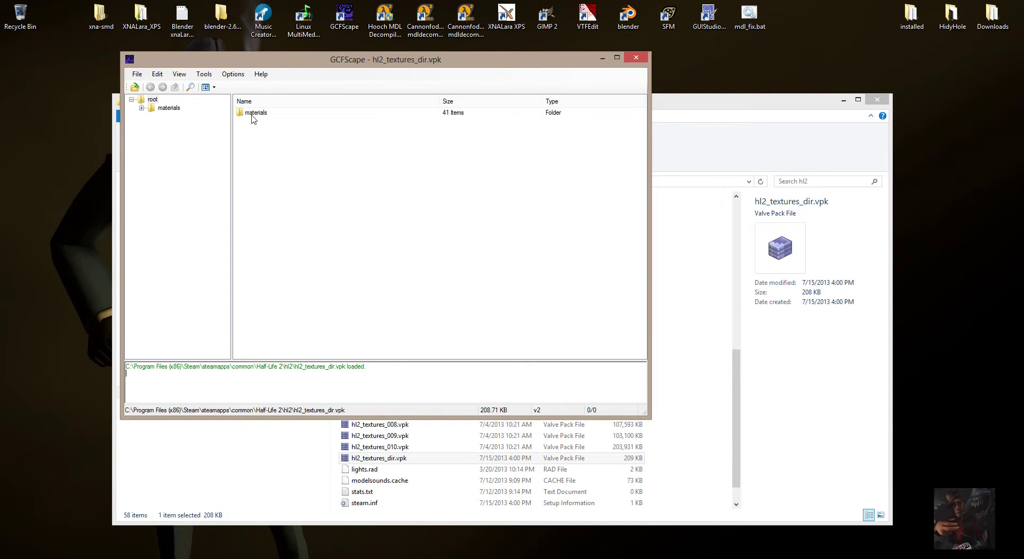
double_click(253, 113)
double_click(257, 158)
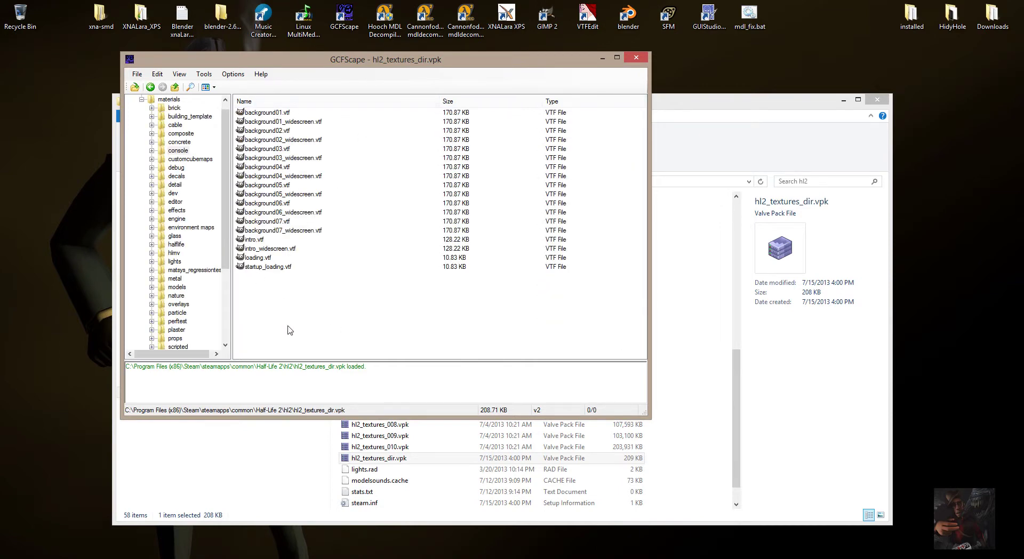
left_click(641, 62)
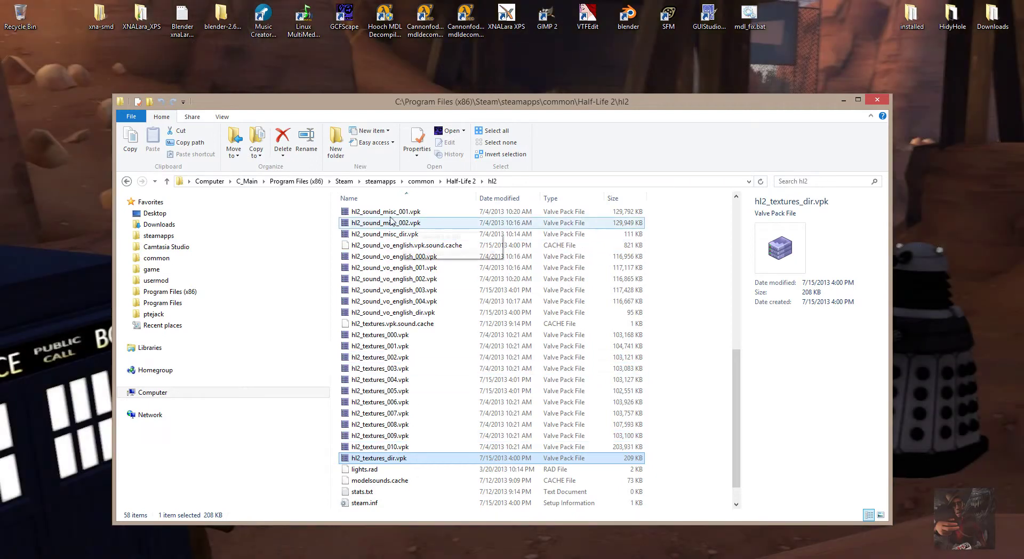
Navigate back up through steamapps into the common games folder
left_click(380, 181)
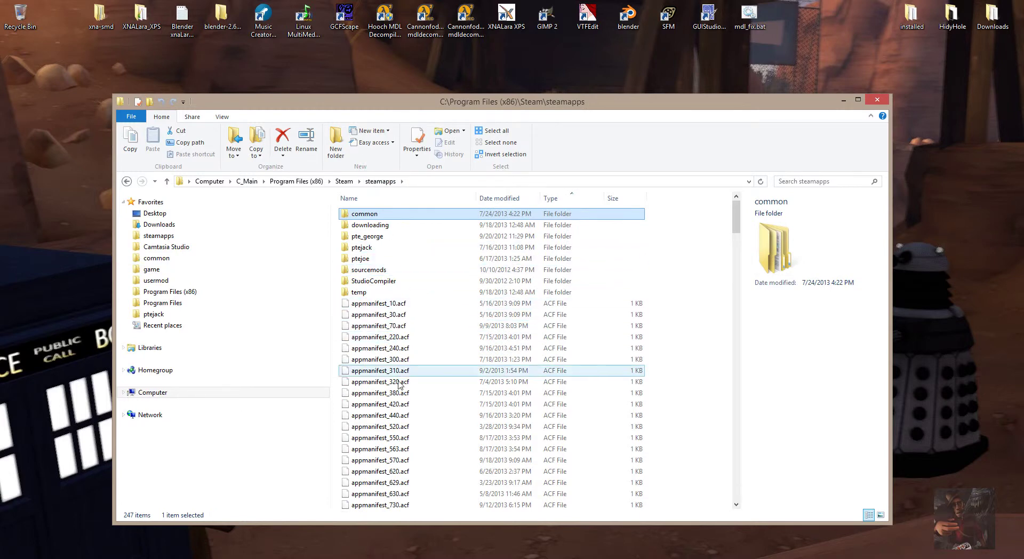
left_click_drag(733, 215, 733, 396)
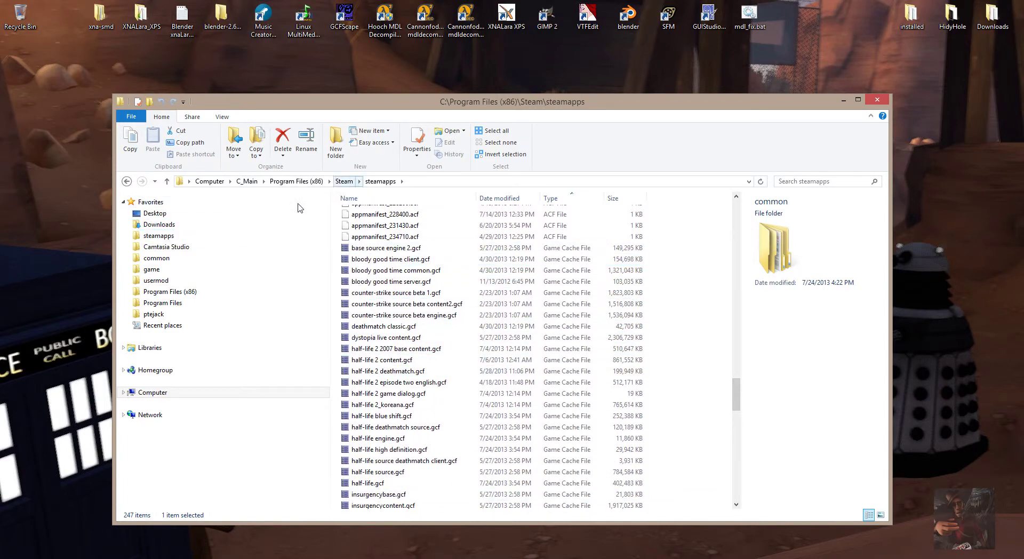
left_click(162, 236)
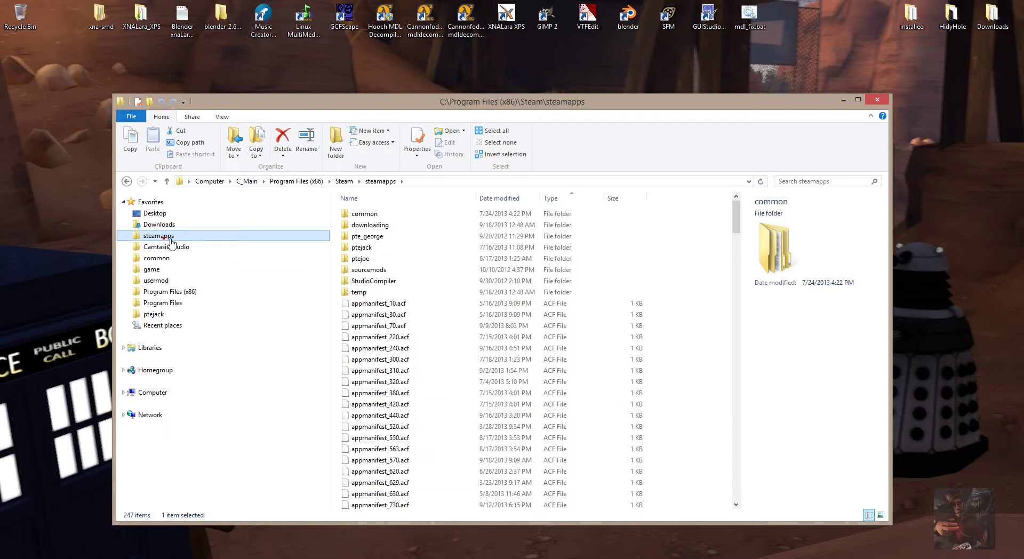
double_click(373, 214)
Scroll the game list to find and select the alien swarm folder
scroll(389, 349, "down", 12)
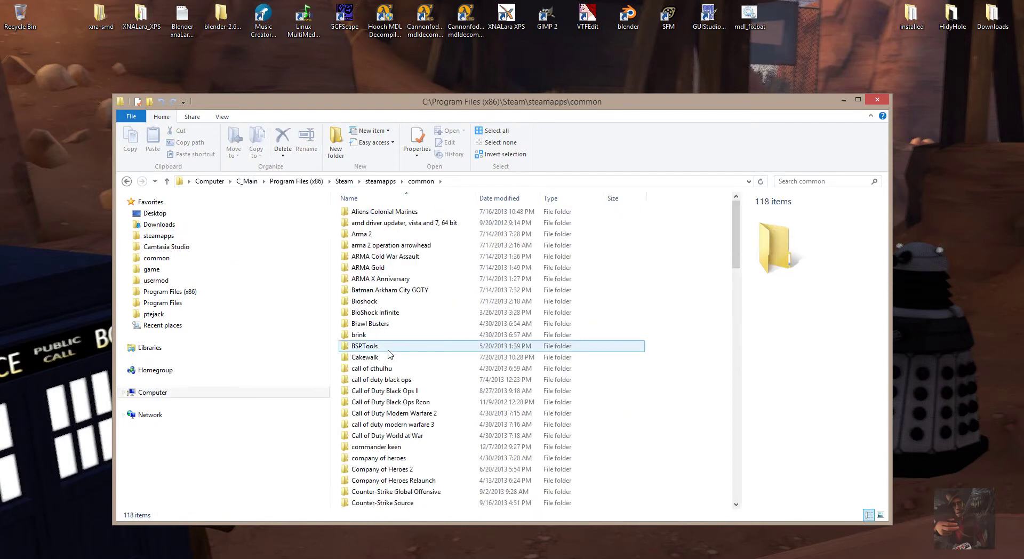
scroll(389, 353, "down", 4)
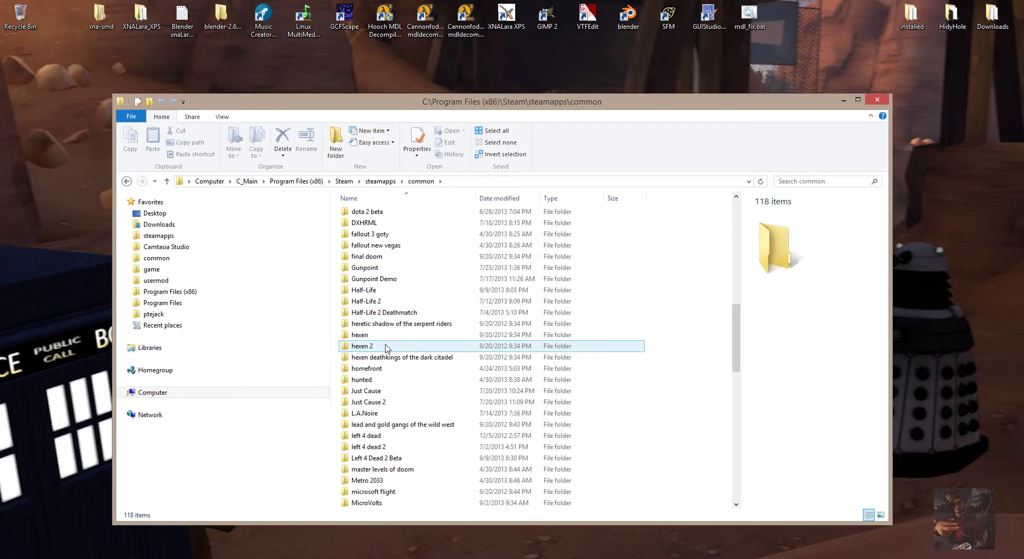
scroll(384, 352, "down", 7)
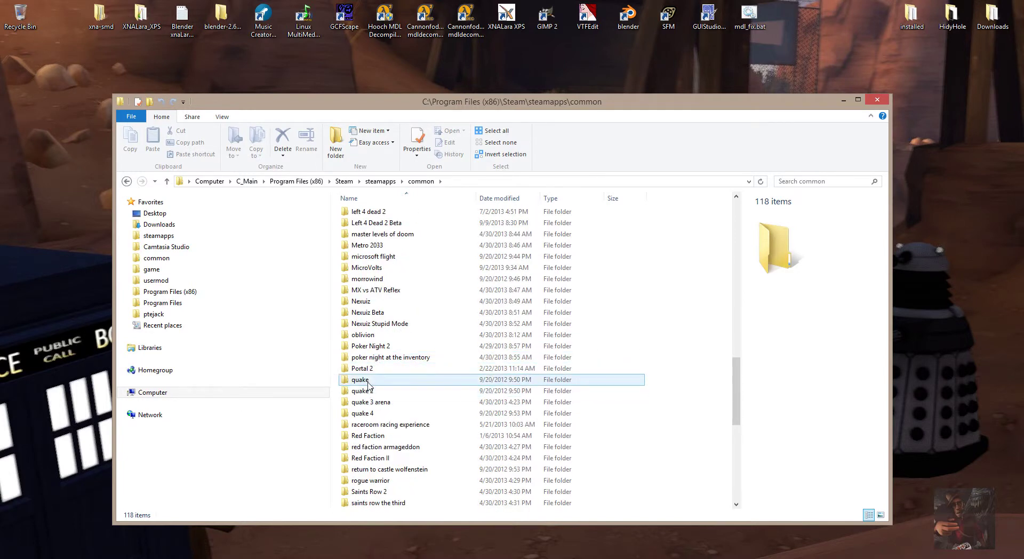
scroll(371, 405, "down", 5)
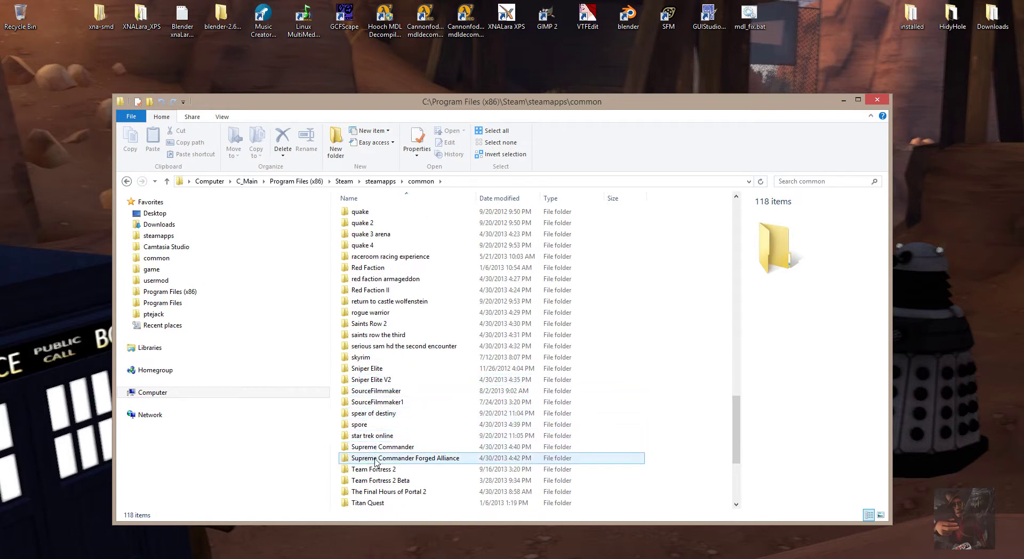
scroll(397, 425, "down", 4)
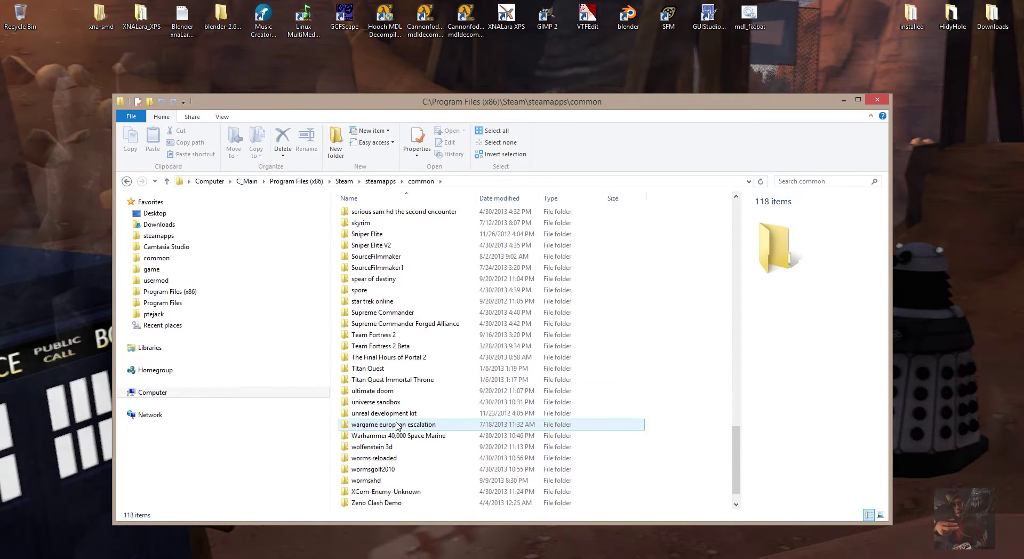
scroll(388, 457, "up", 20)
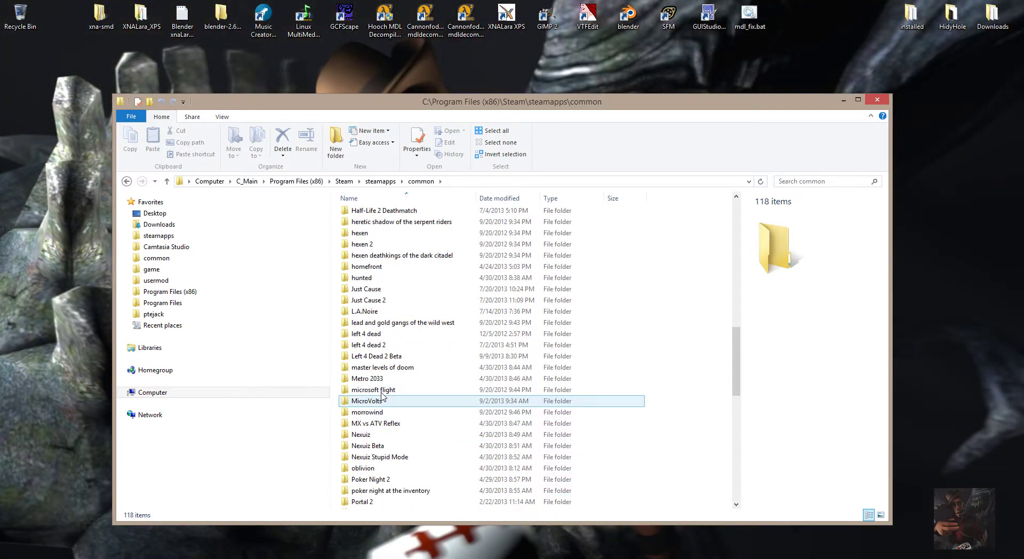
scroll(381, 394, "up", 1)
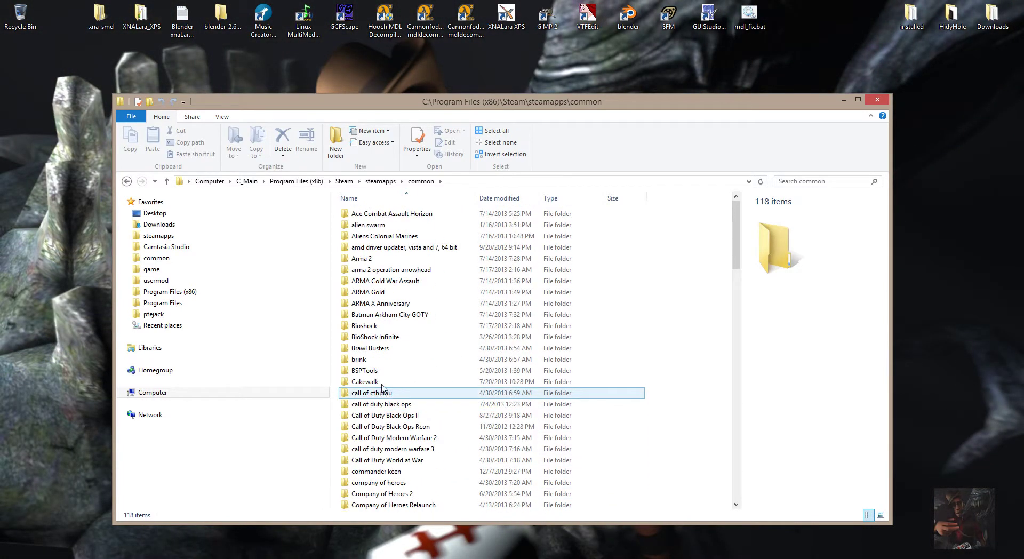
left_click(375, 226)
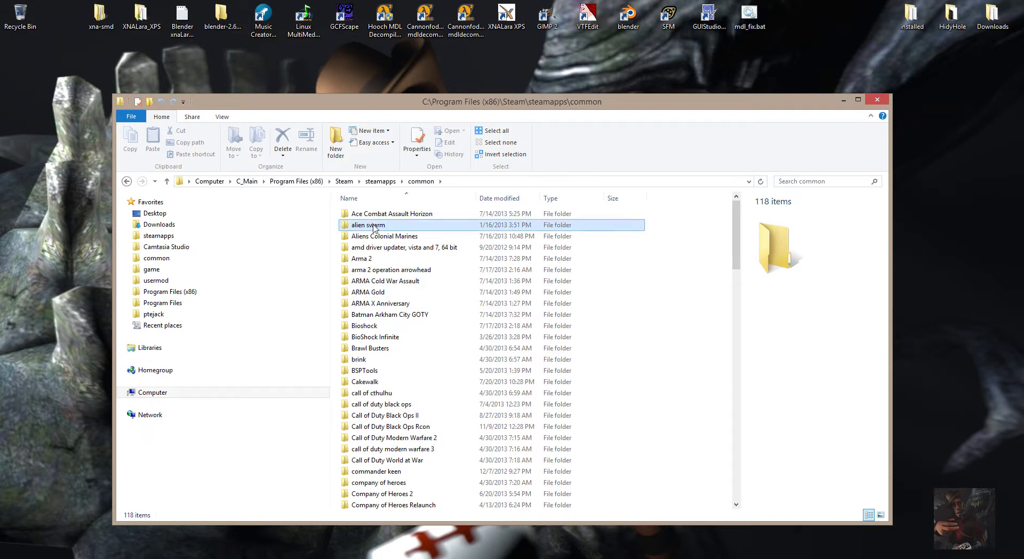
Open alien swarm\swarm and look over its pak01 .vpk files, including pak01_dir.vpk
double_click(375, 226)
left_click(365, 237)
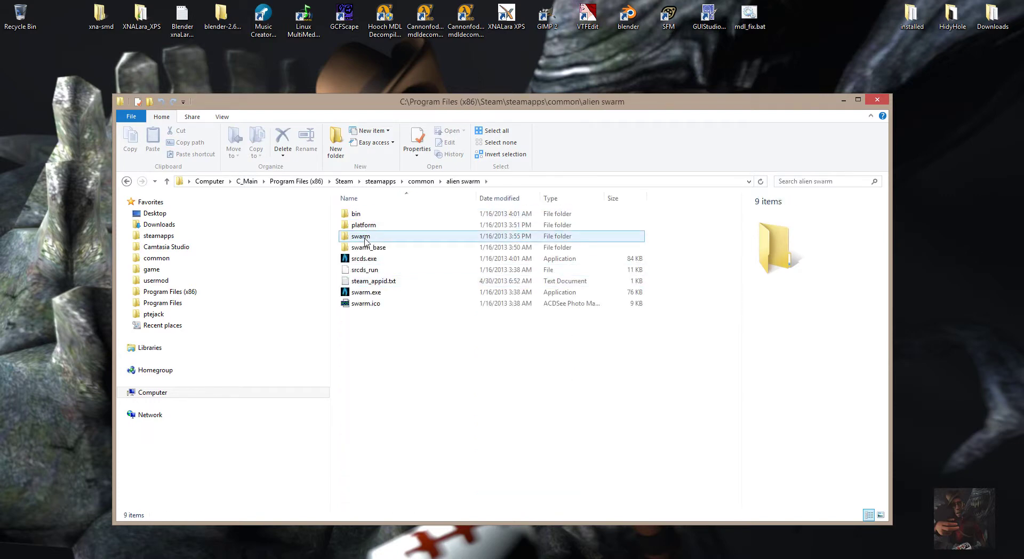
double_click(365, 237)
scroll(397, 404, "down", 1)
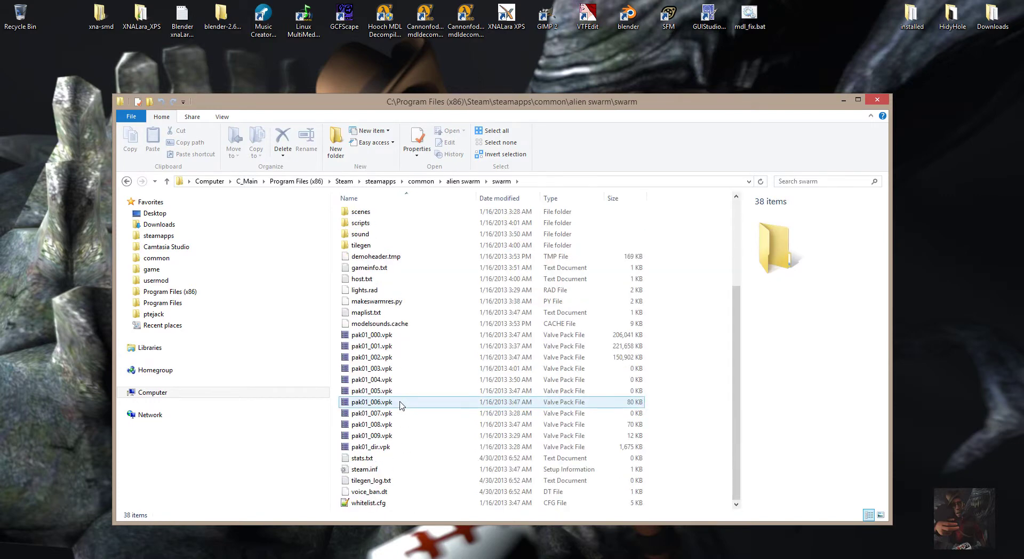
mouse_move(386, 451)
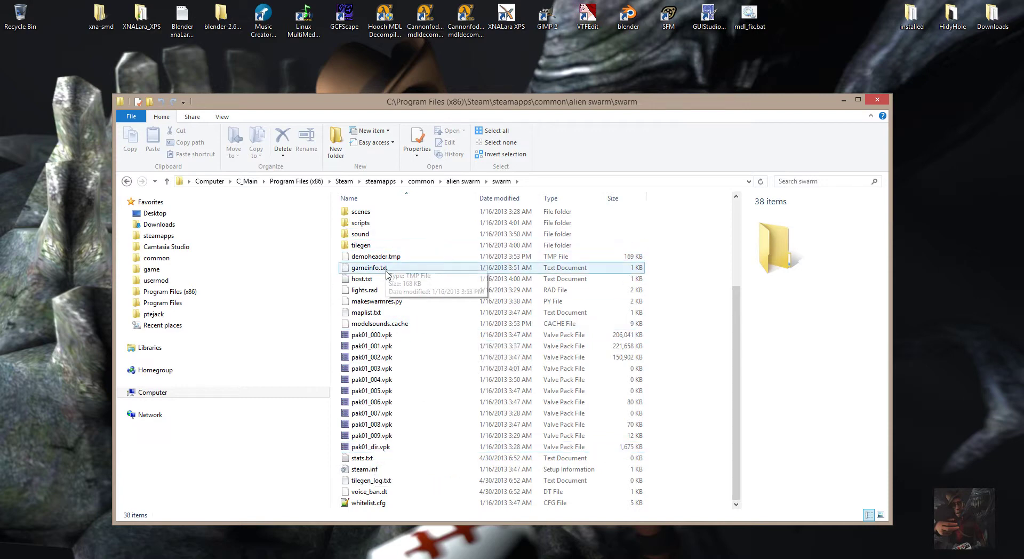
scroll(395, 264, "up", 4)
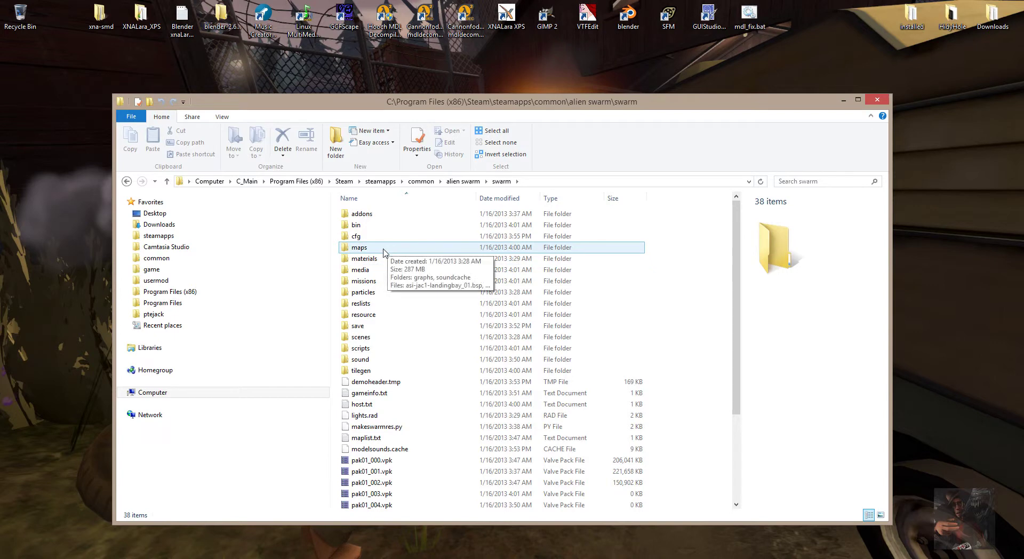
Open the Alien Swarm maps folder and select all eight asi-jac BSP map files
double_click(360, 247)
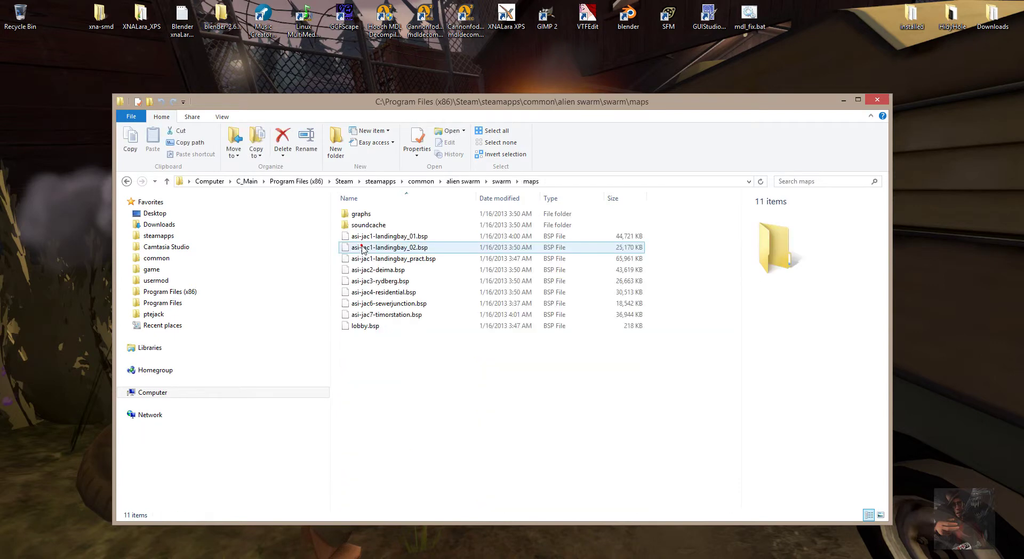
left_click(395, 237)
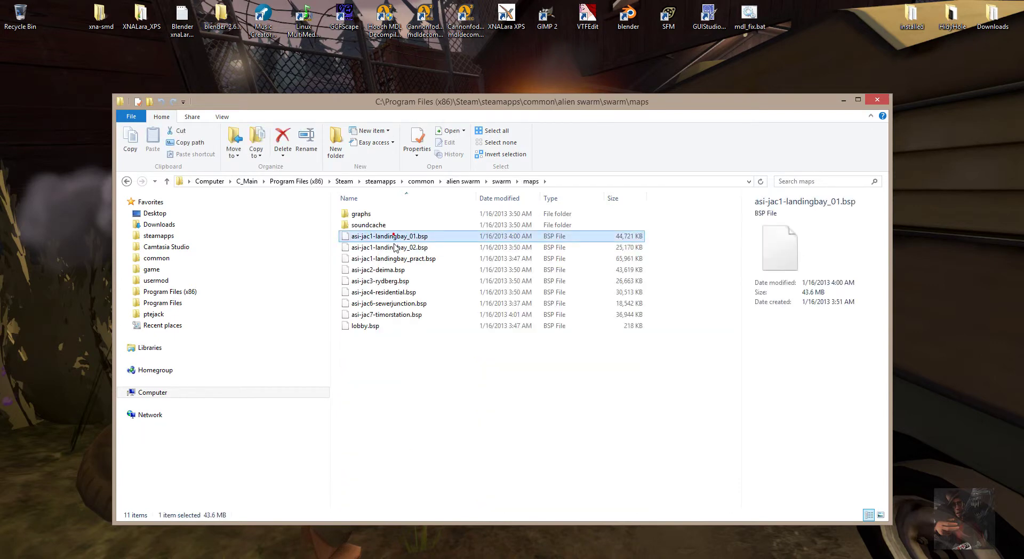
left_click(399, 315, "shift")
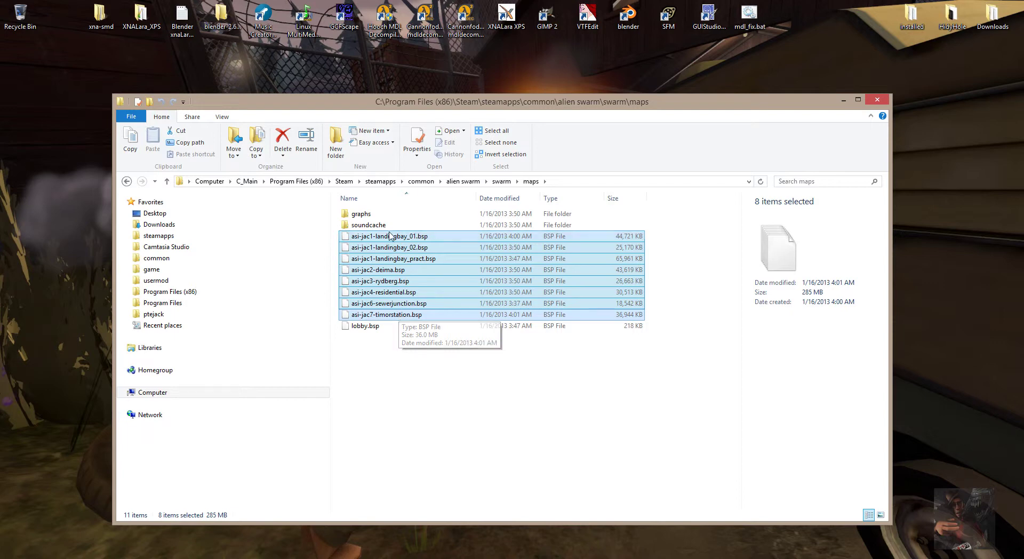
Return to the common games folder and scroll down the game list
left_click(423, 182)
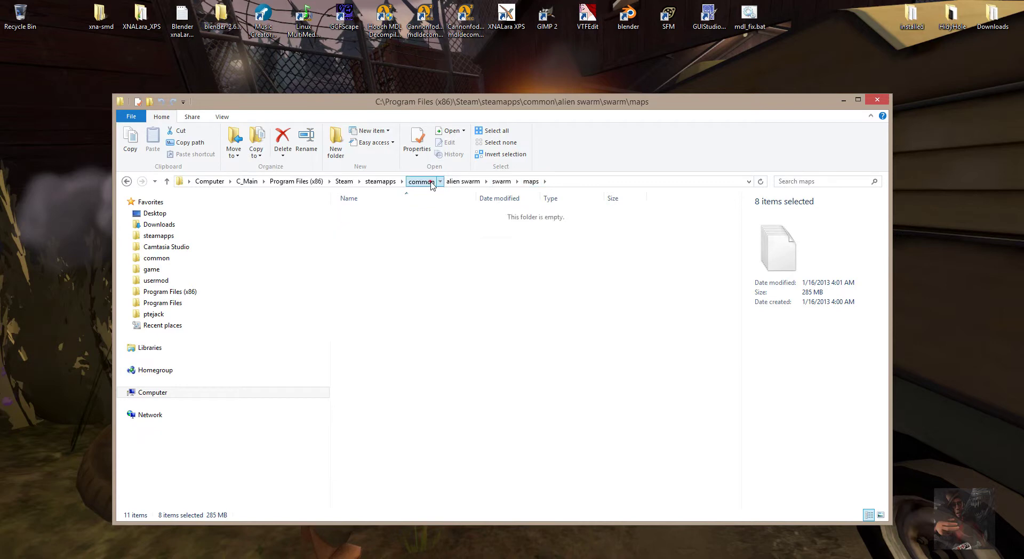
scroll(421, 350, "down", 15)
scroll(415, 362, "down", 10)
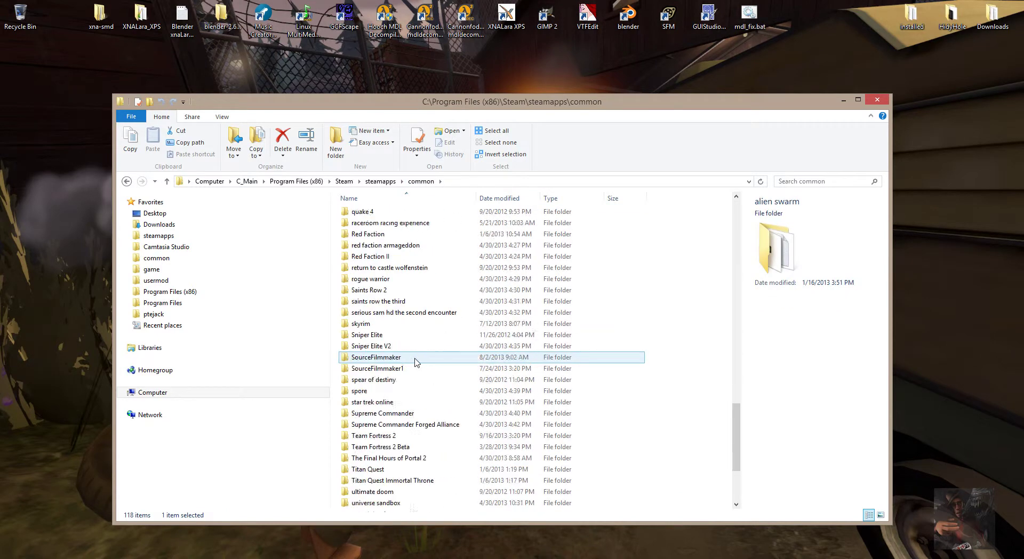
Browse into Team Fortress 2\tf and scroll through its files to find the sound VPK
double_click(373, 335)
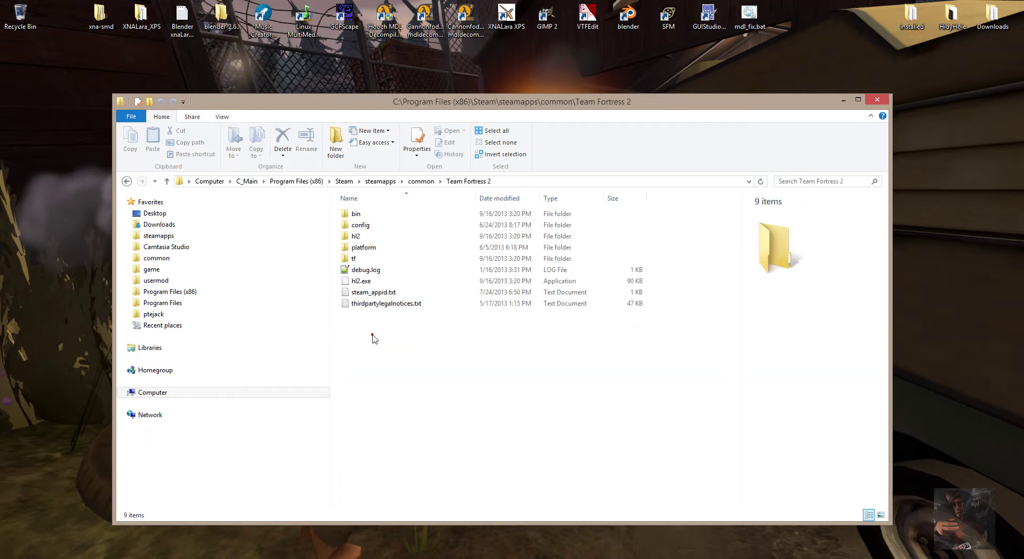
double_click(356, 259)
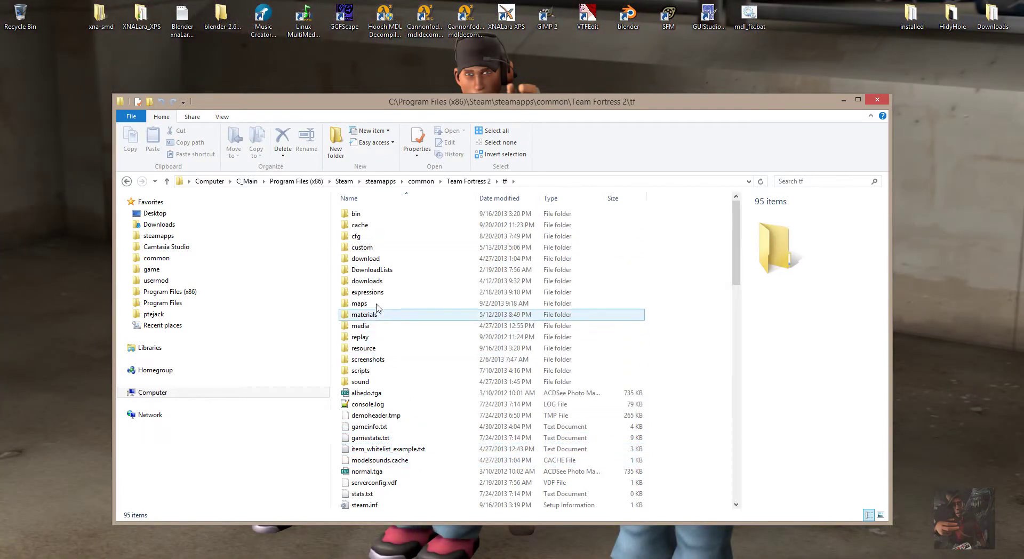
scroll(384, 394, "down", 15)
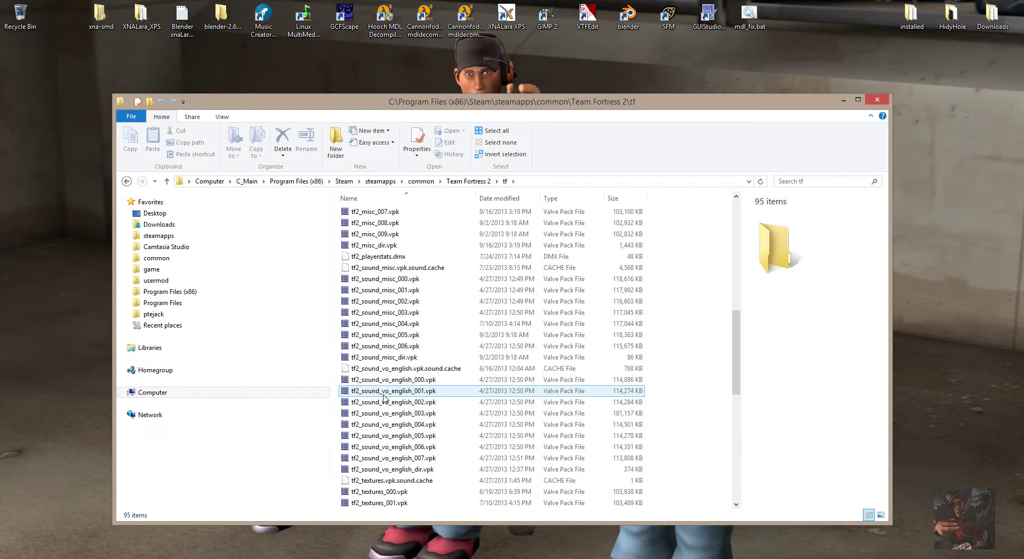
scroll(382, 385, "up", 6)
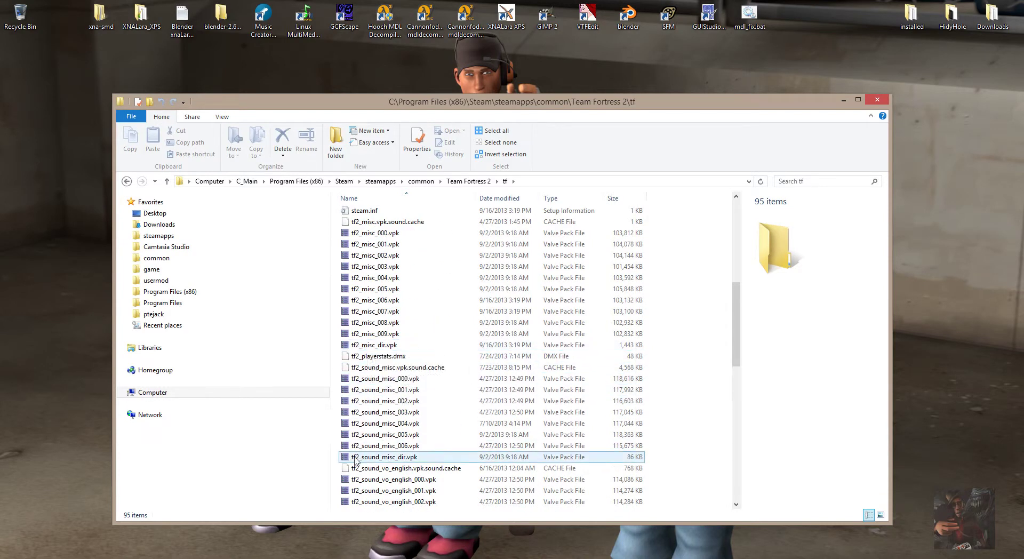
scroll(447, 444, "down", 5)
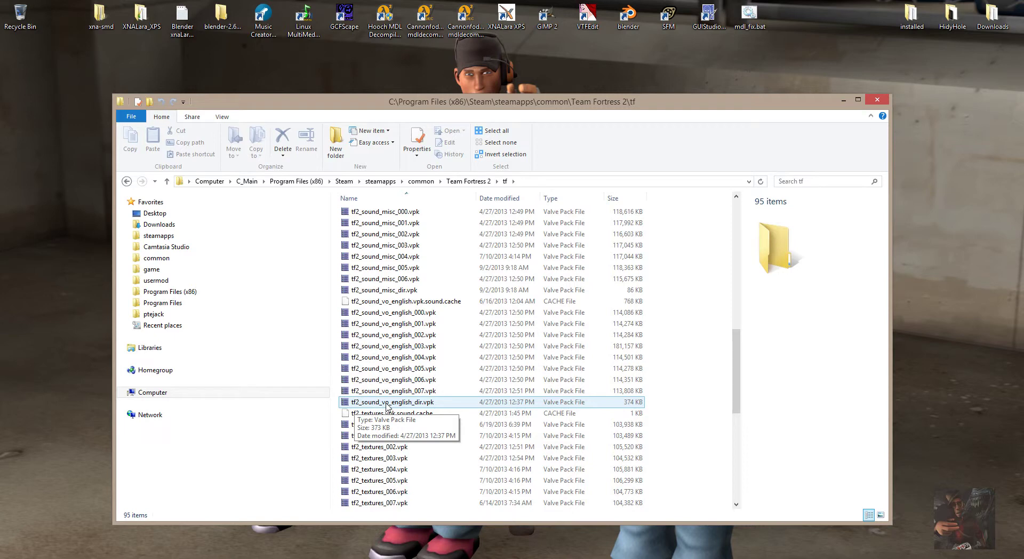
scroll(386, 405, "down", 1)
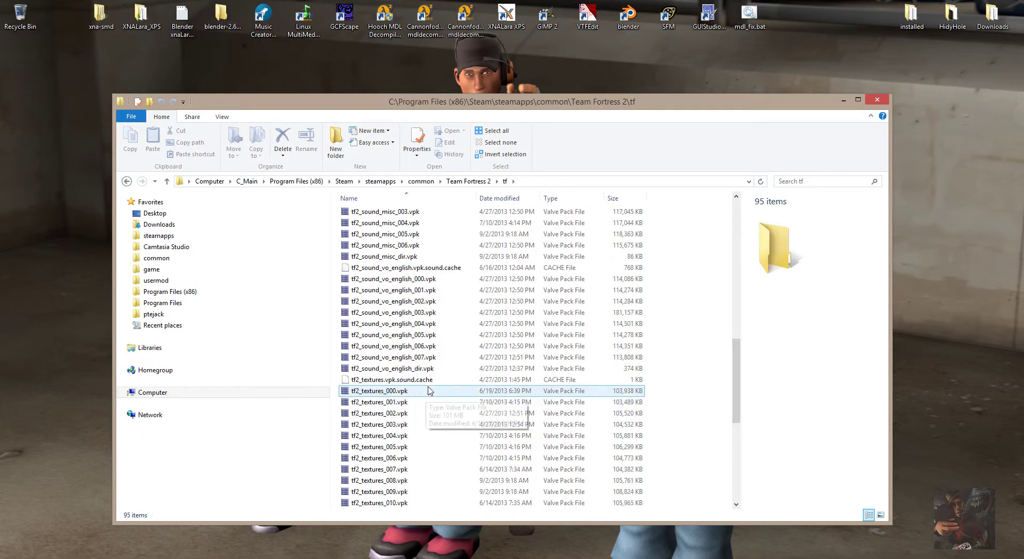
Preview tf2_sound_vo_english_dir.vpk in GCFScape, then close it and return to the tf folder
left_click(417, 370)
double_click(417, 370)
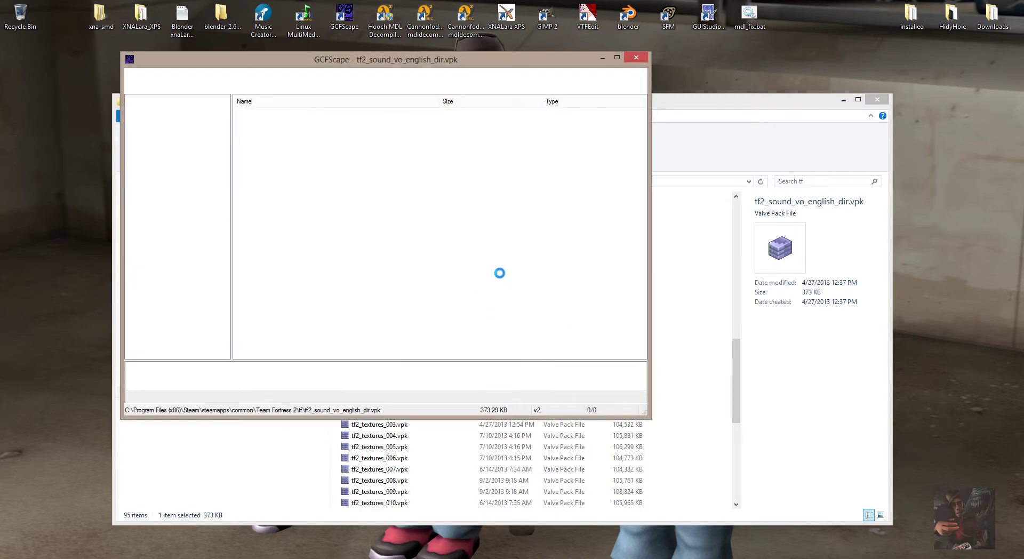
left_click(638, 63)
scroll(420, 274, "up", 15)
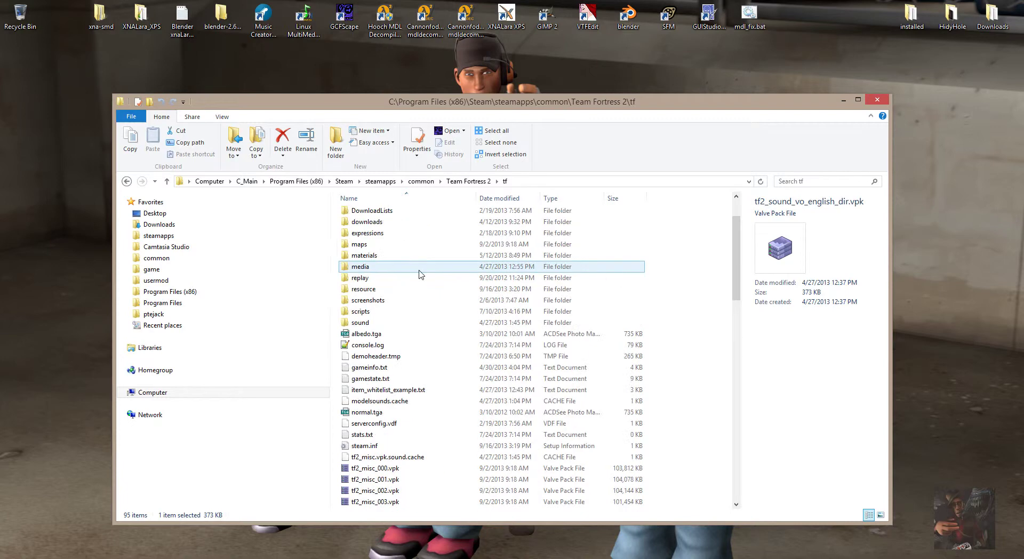
scroll(421, 274, "up", 2)
Open tf\maps, select all 67 BSP maps (2.86 GB), then close the Explorer window
double_click(375, 303)
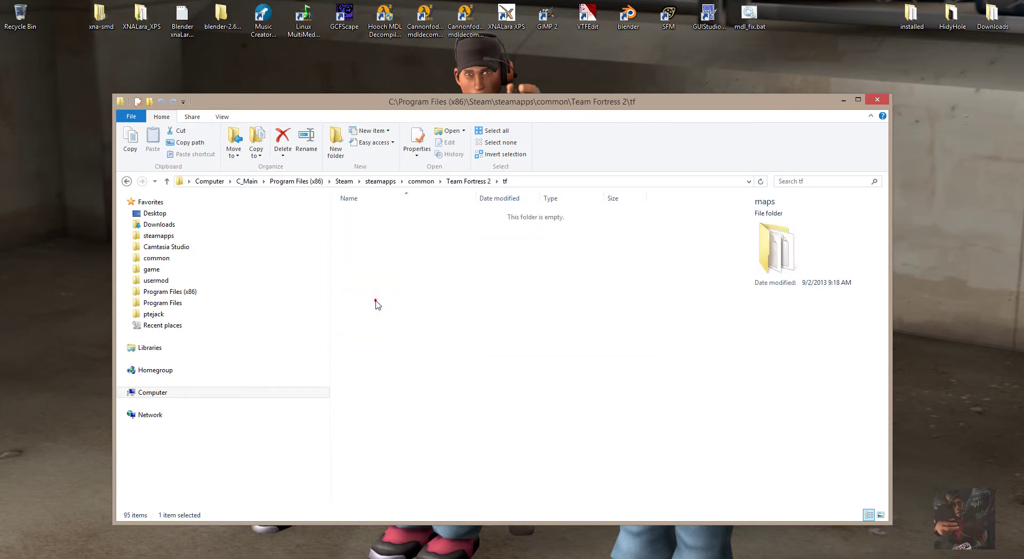
scroll(372, 352, "down", 1)
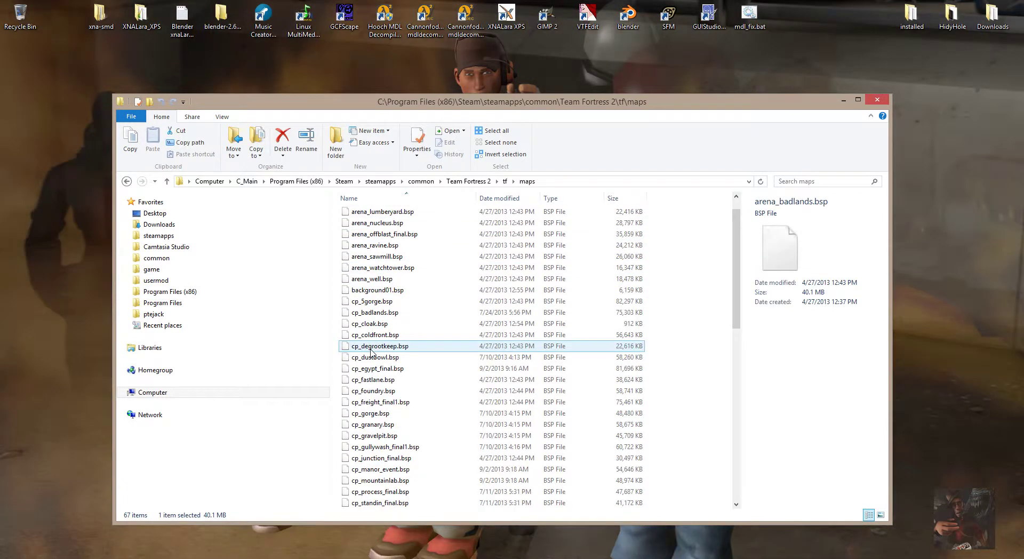
scroll(372, 352, "down", 6)
scroll(372, 352, "down", 1)
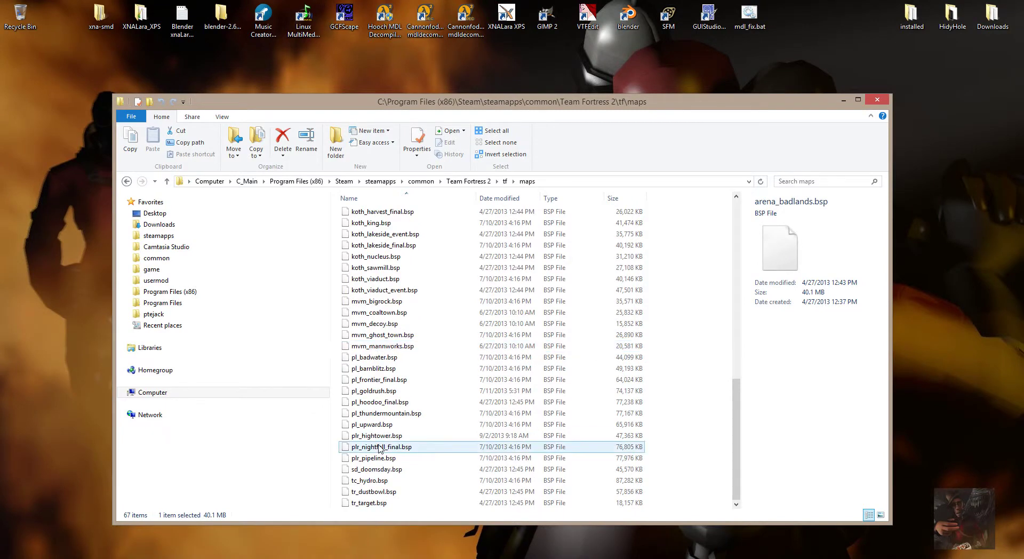
key("ctrl+a")
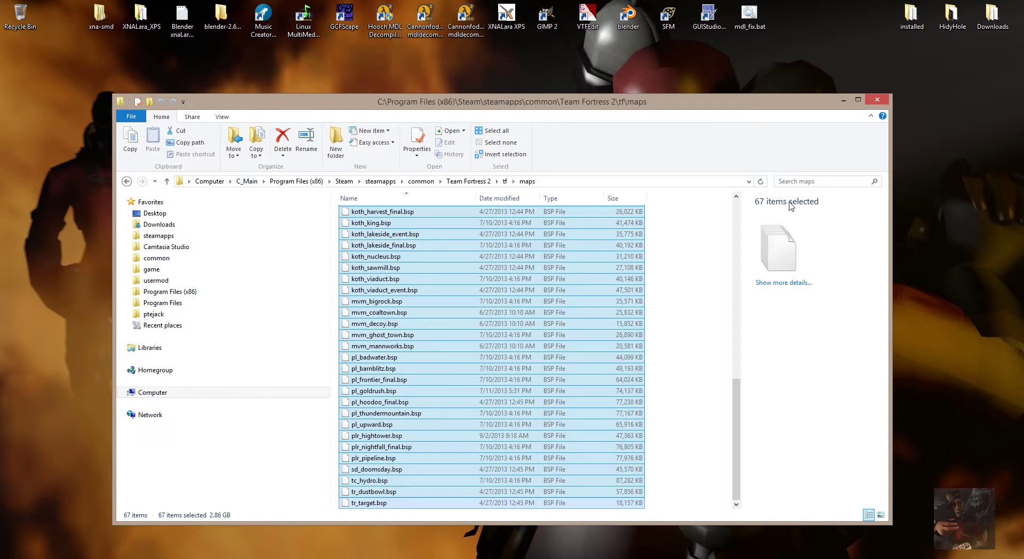
left_click(877, 100)
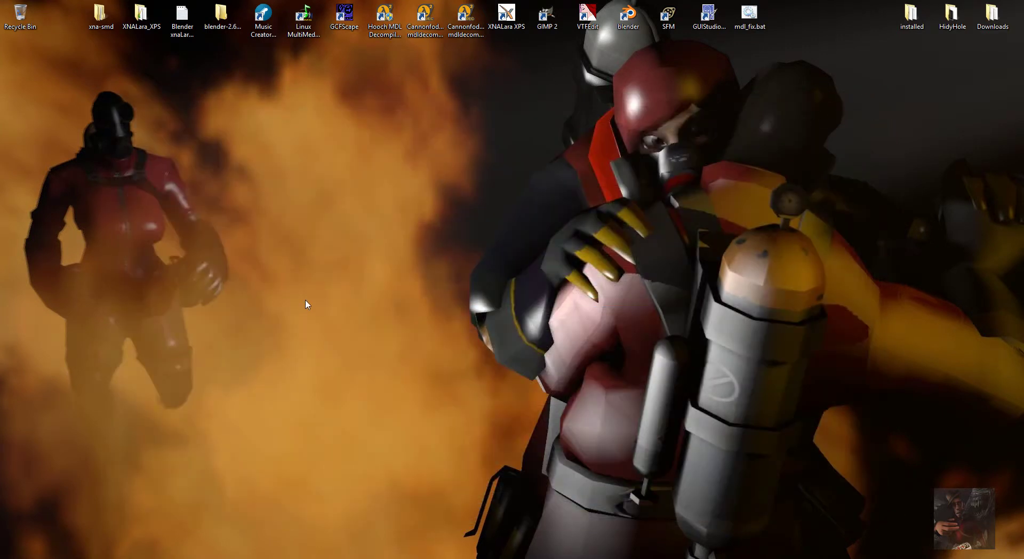